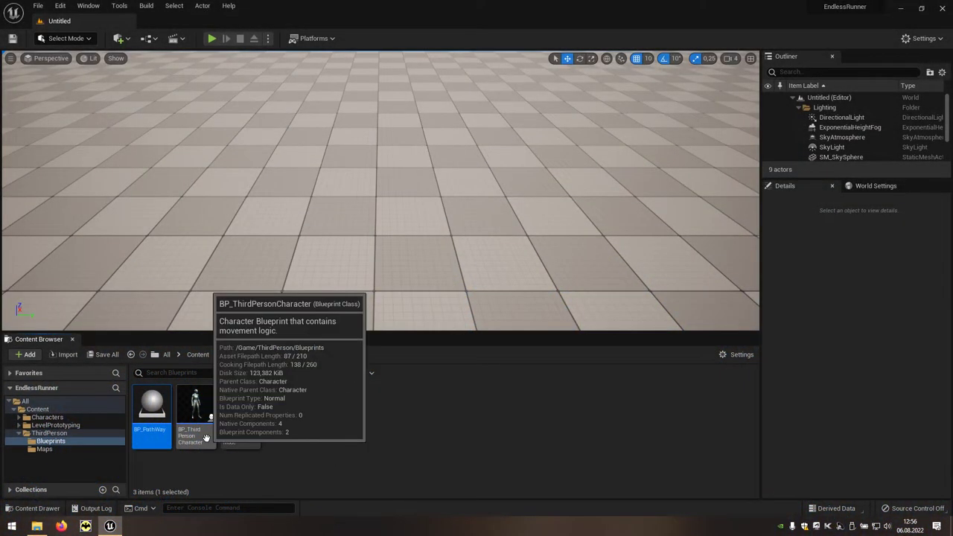
- Open BP_ThirdPersonCharacter and frame its Event Graph near the Move Right / Left input nodes
left_click(206, 438)
double_click(206, 438)
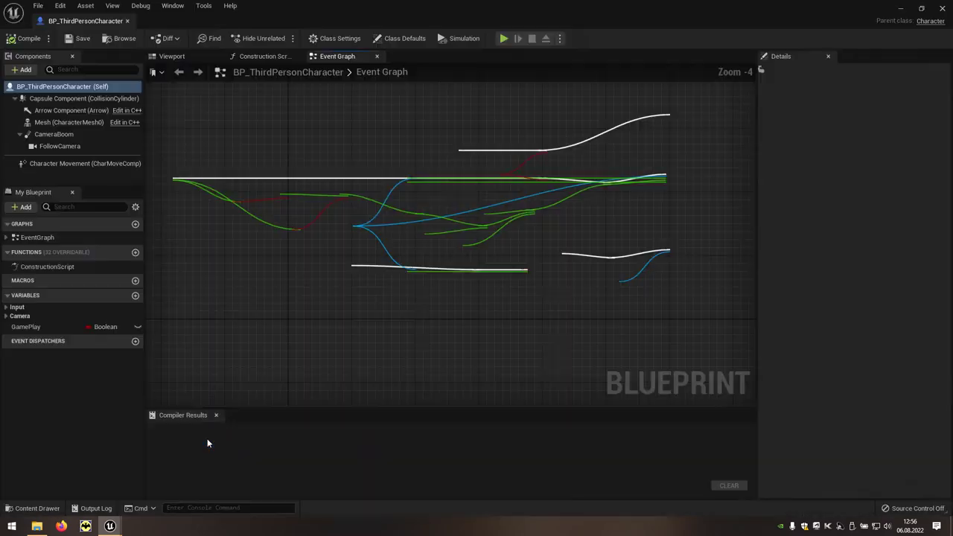
right_click_drag(249, 331, 389, 353)
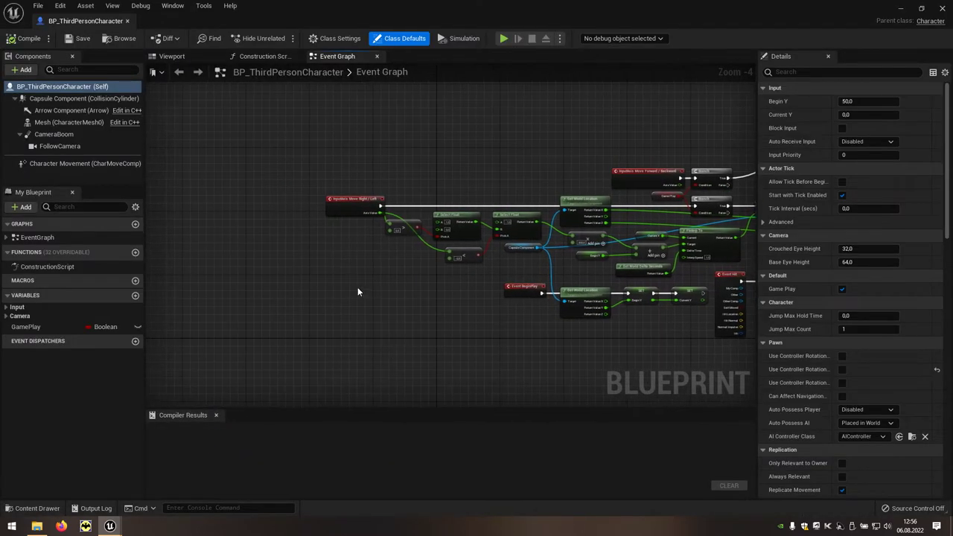
scroll(341, 275, "up", 4)
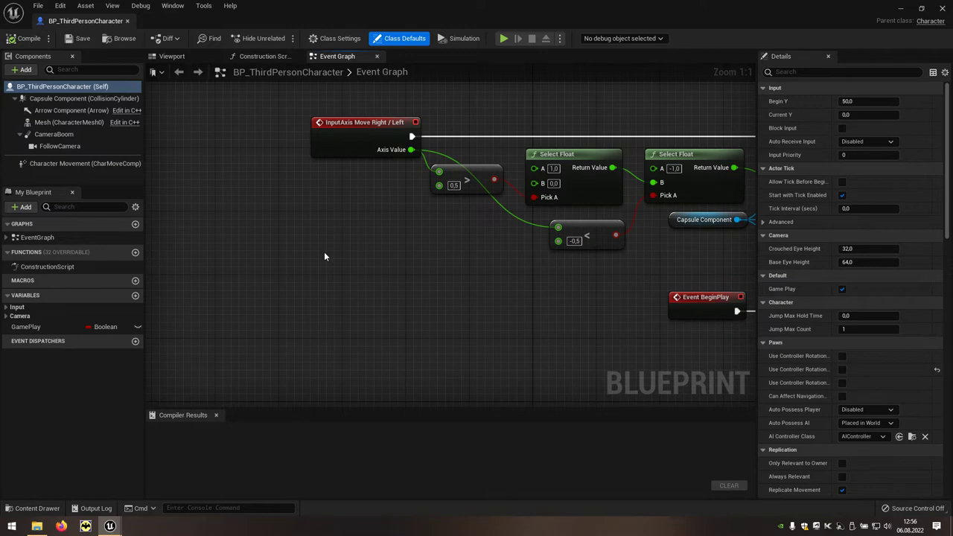
right_click(324, 256)
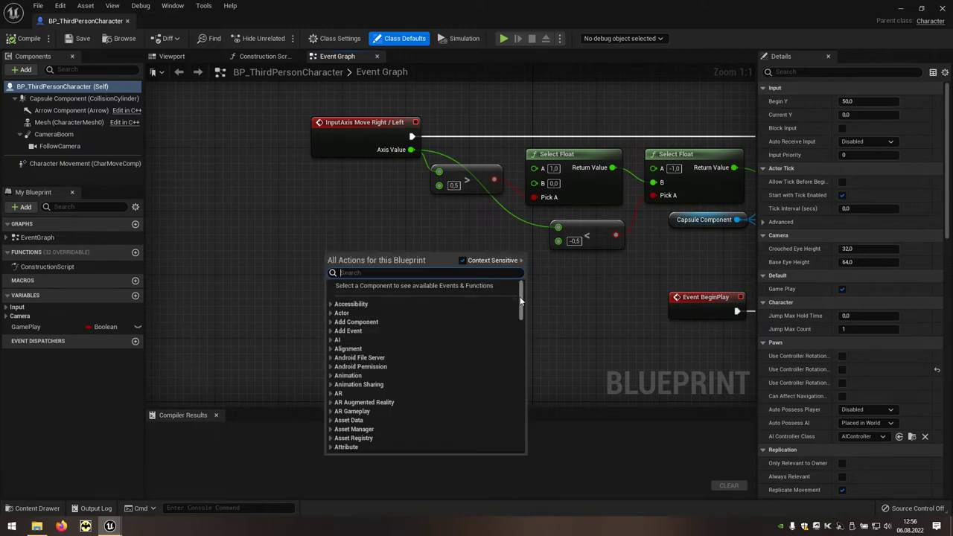
- Place an S key event node from Input > Keyboard Events in the Event Graph
left_click_drag(520, 300, 517, 361)
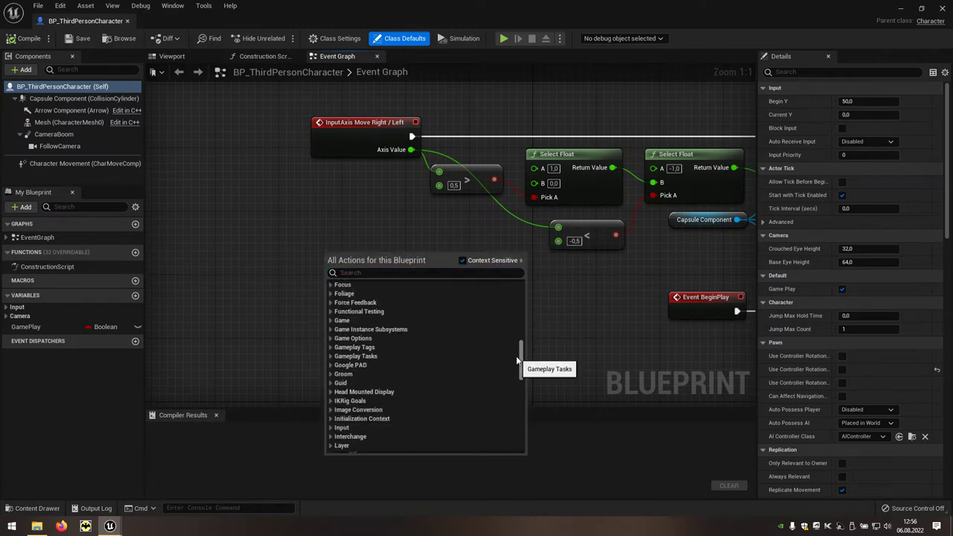
left_click(330, 428)
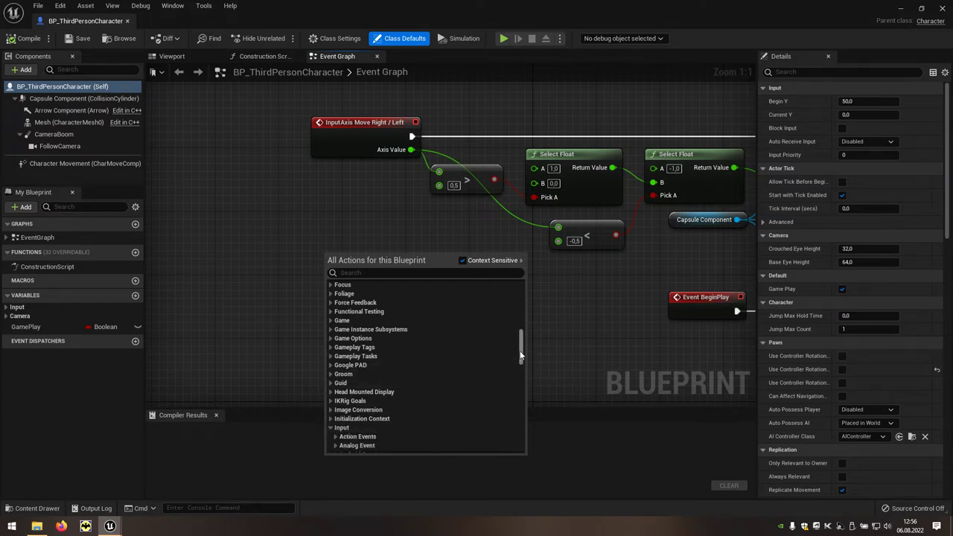
left_click_drag(520, 356, 519, 369)
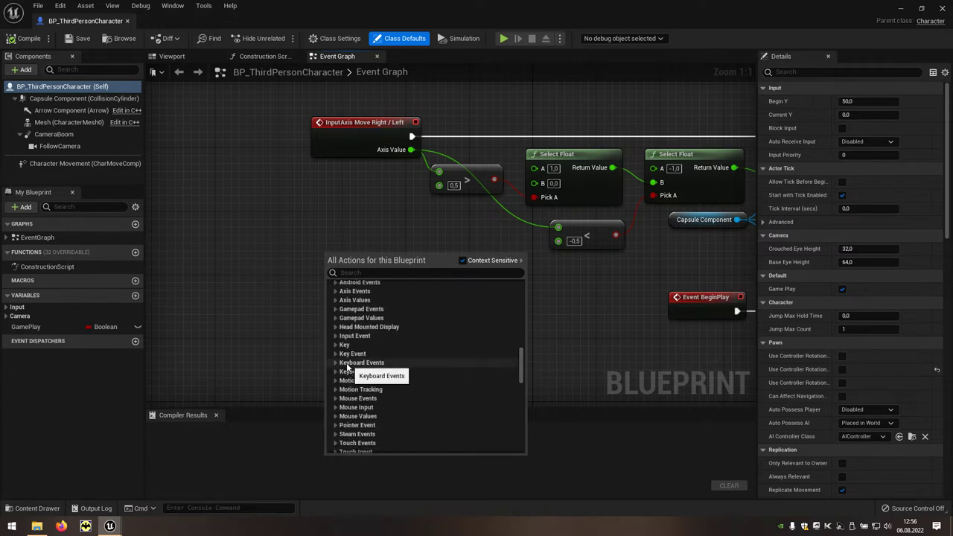
left_click(335, 363)
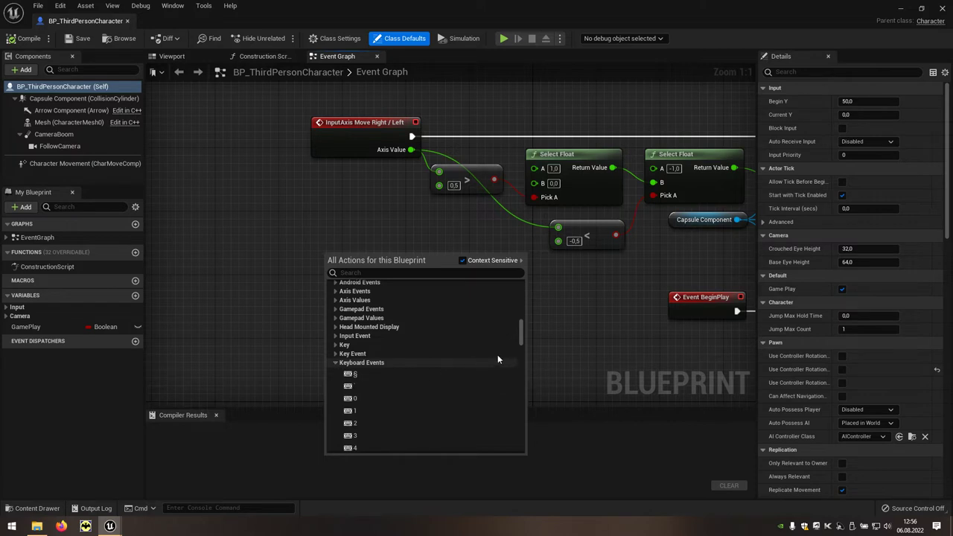
left_click_drag(521, 340, 518, 396)
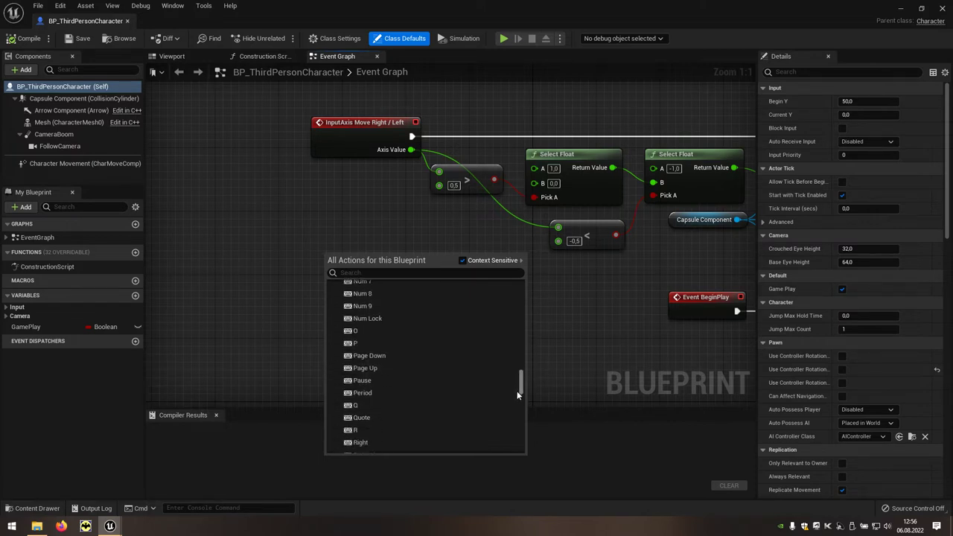
scroll(517, 395, "down", 5)
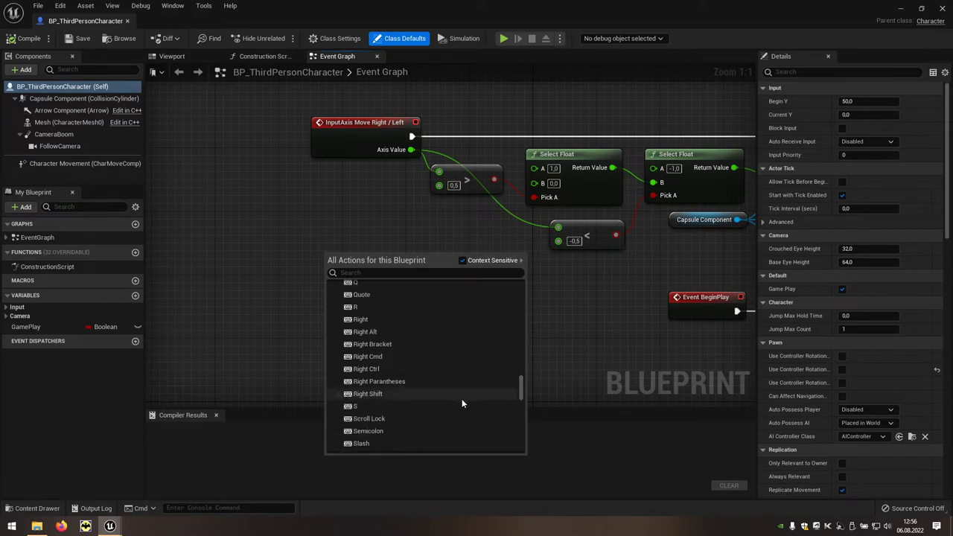
left_click(371, 406)
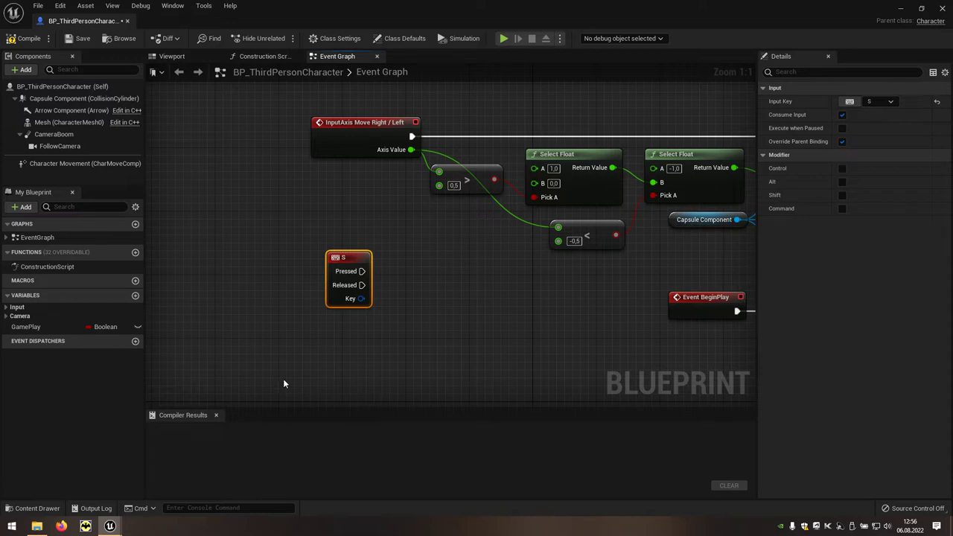
- Add a SET Game Play node, wired from S Pressed, that sets GamePlay to true
left_click_drag(27, 328, 412, 296)
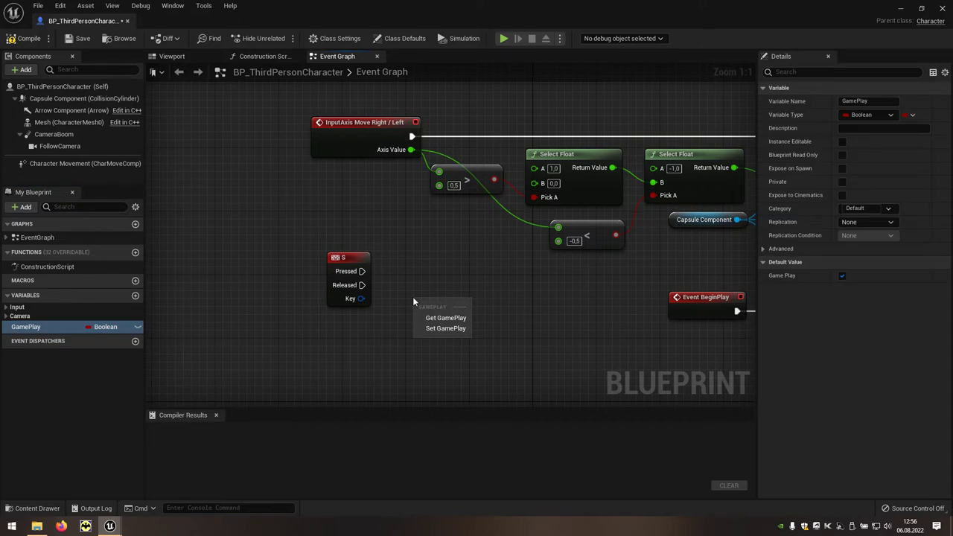
left_click(449, 330)
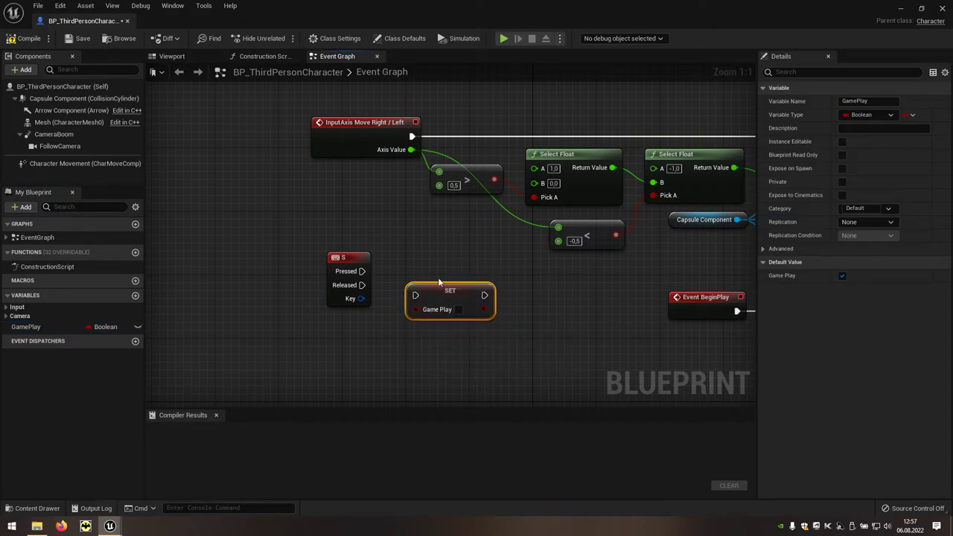
left_click_drag(440, 283, 432, 260)
left_click_drag(362, 271, 408, 271)
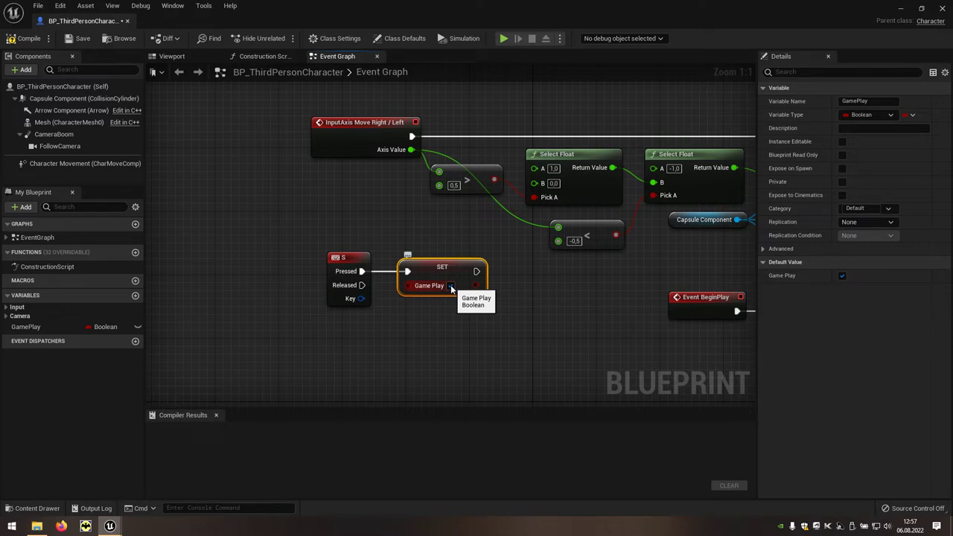
left_click(451, 285)
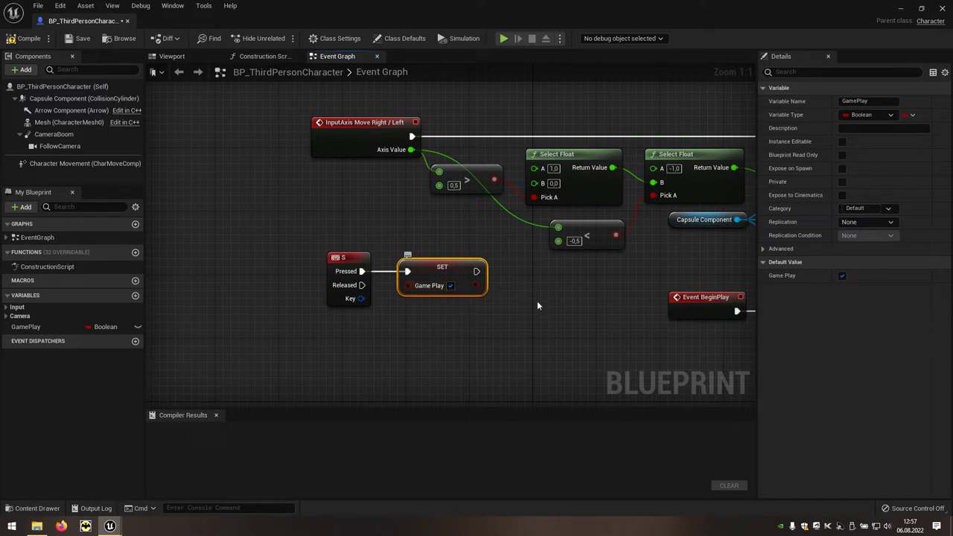
- Make the GamePlay variable default to false and close the character Blueprint
left_click(47, 332)
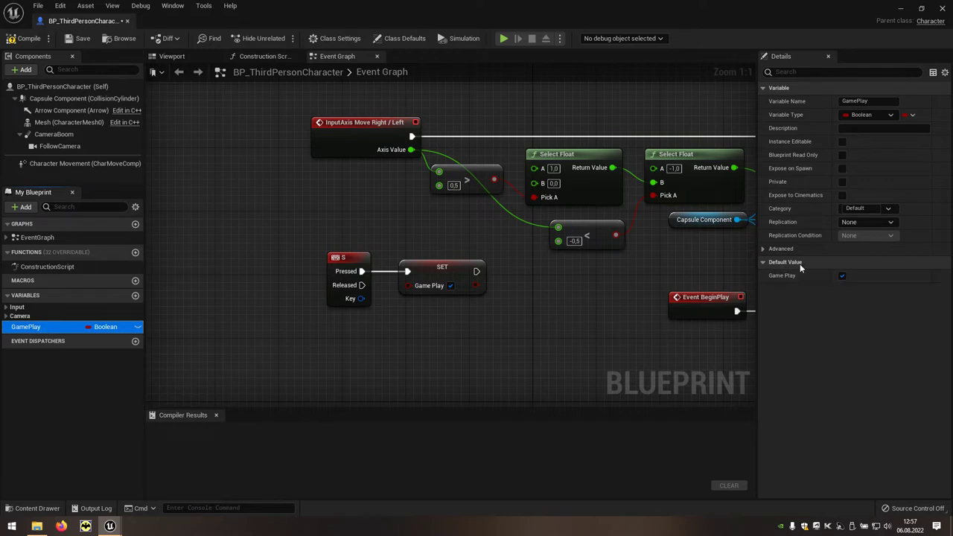
left_click(843, 276)
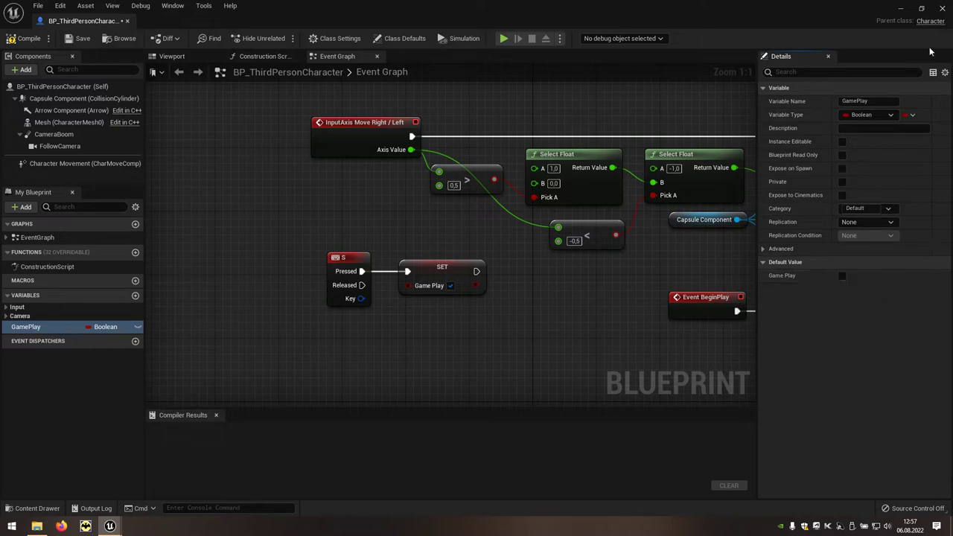
left_click(943, 9)
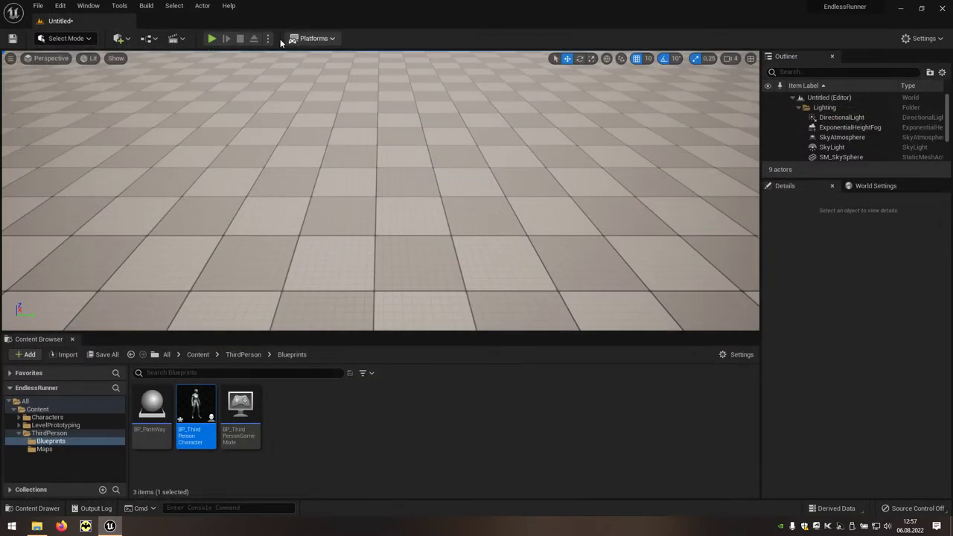
left_click(211, 38)
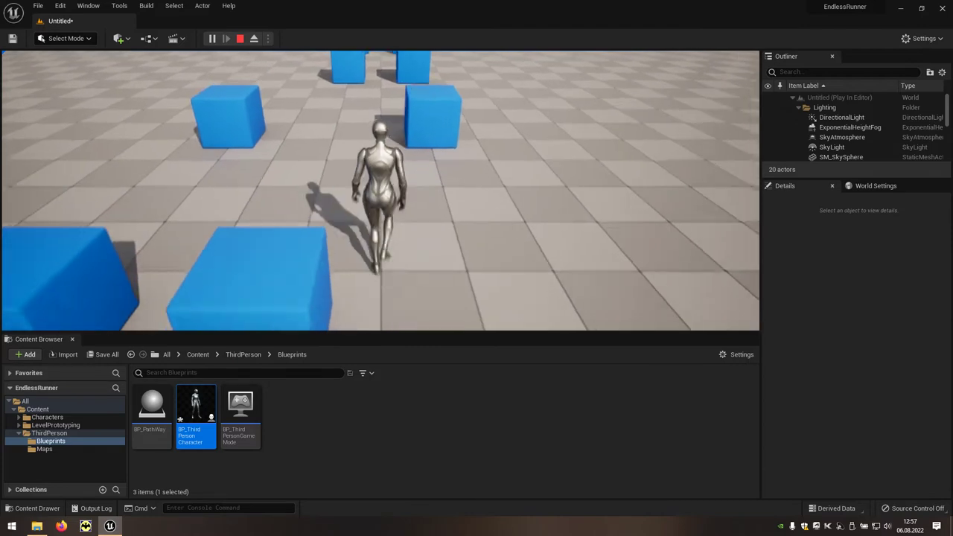
key("Escape")
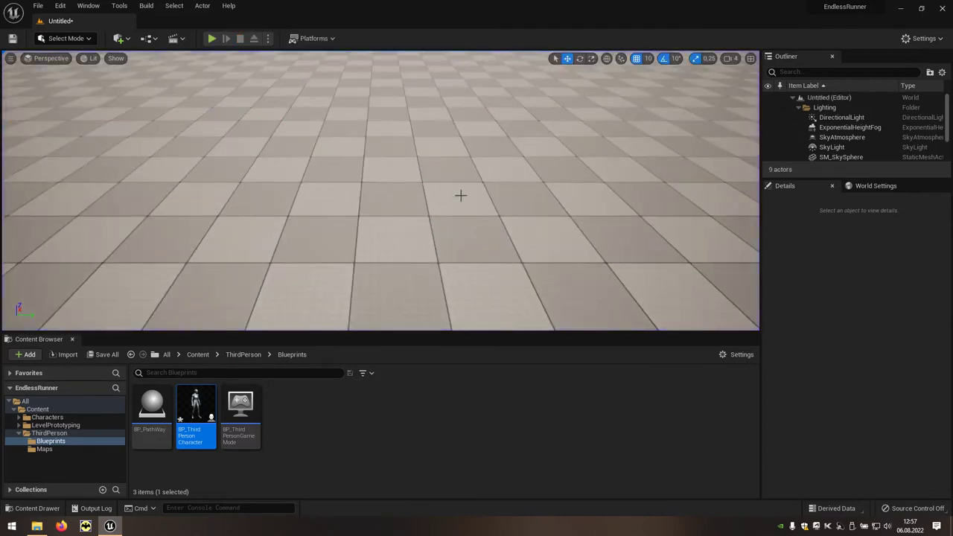
- Open BP_PathWay's viewport and add a Box Collision component
left_click(157, 441)
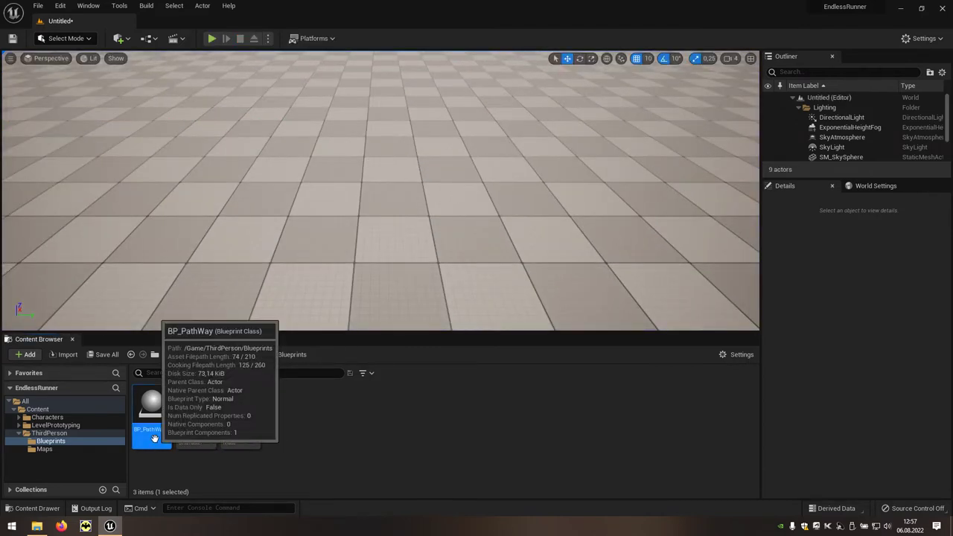
double_click(157, 441)
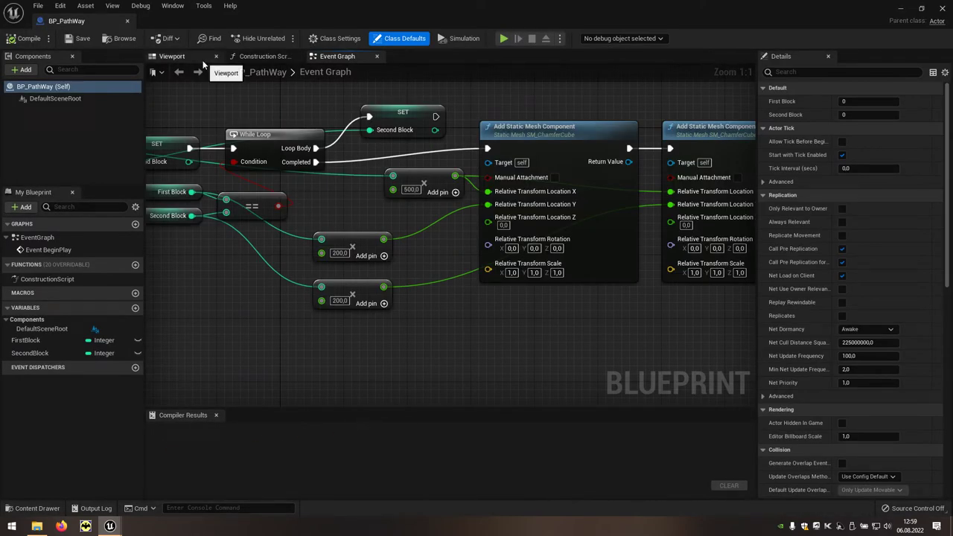
left_click(173, 58)
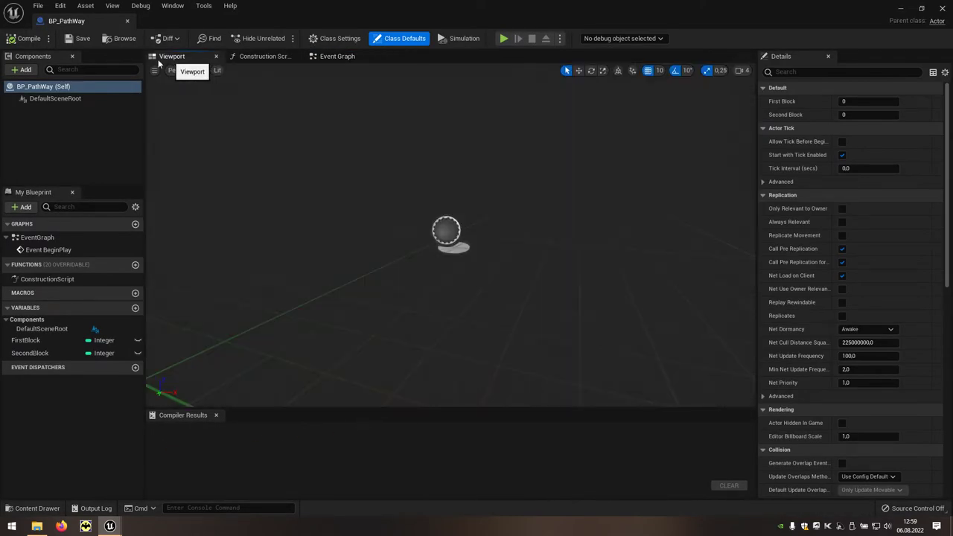
left_click(26, 70)
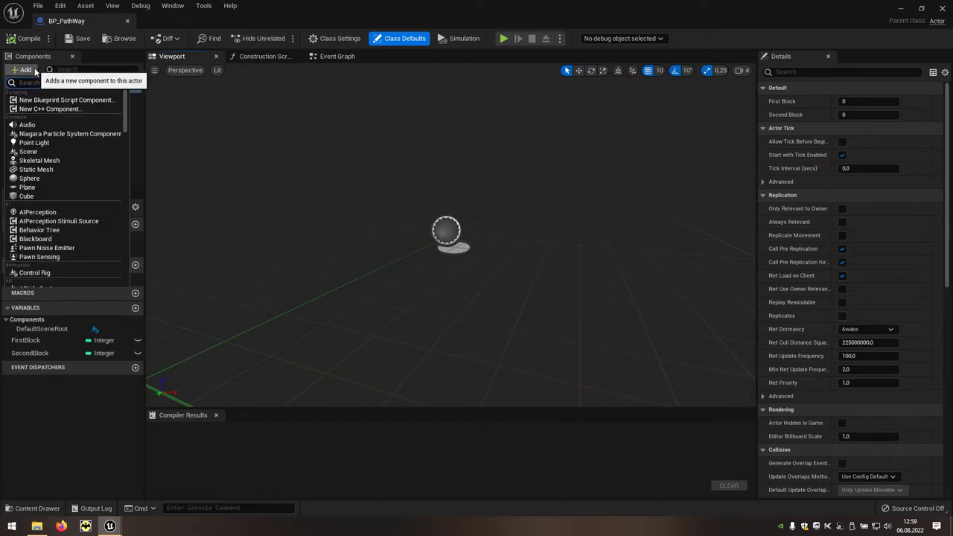
type("box")
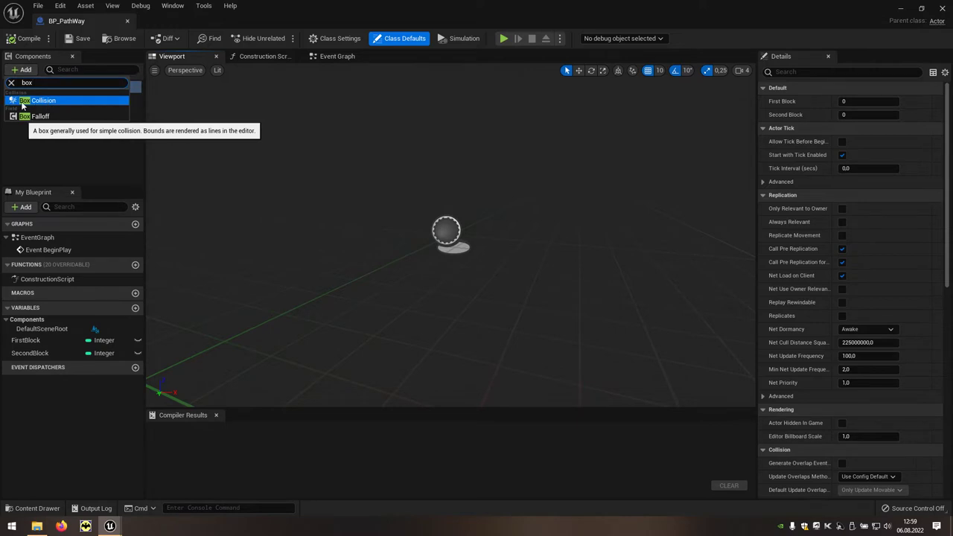
left_click(39, 101)
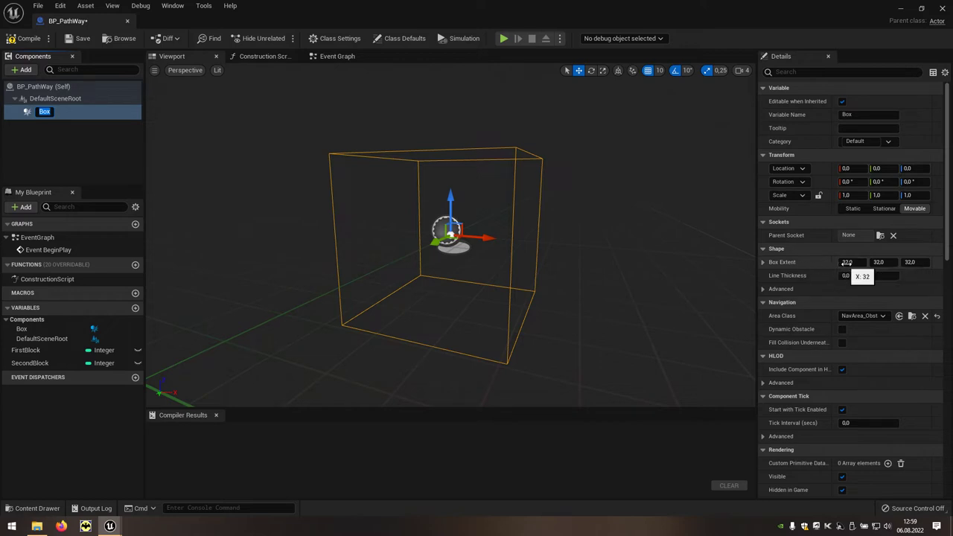
- Set the Box Extent Y to 400 and reframe the view on the long box
left_click(880, 262)
type("400")
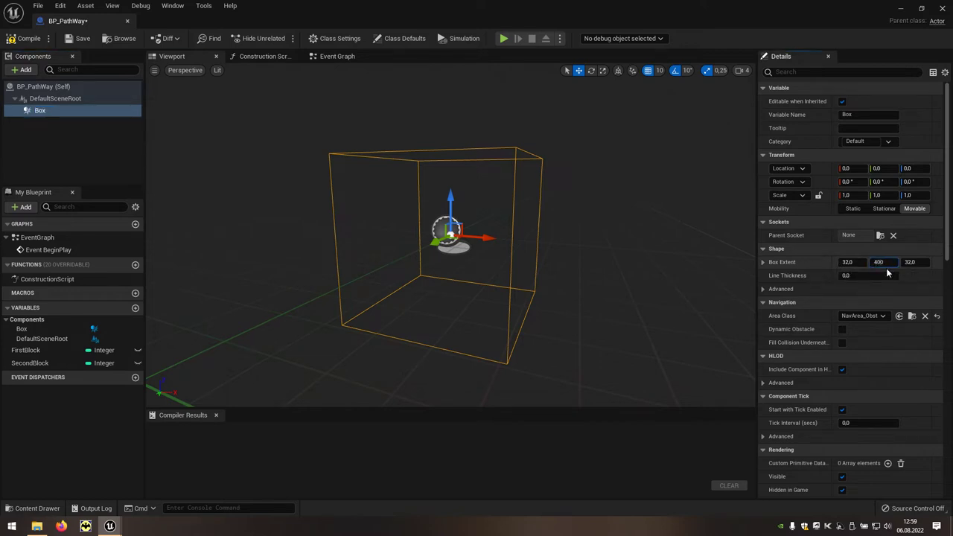
key("Return")
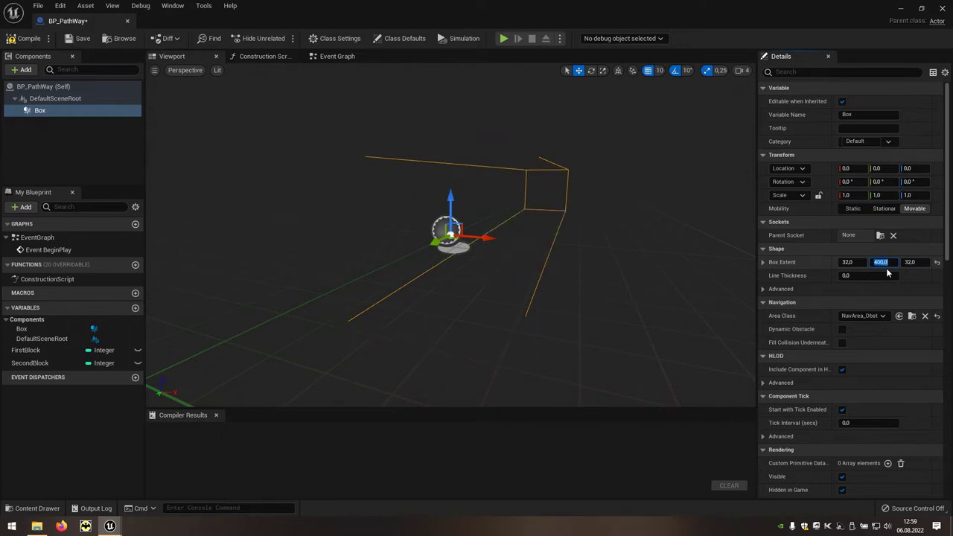
left_click_drag(563, 292, 563, 292, "alt")
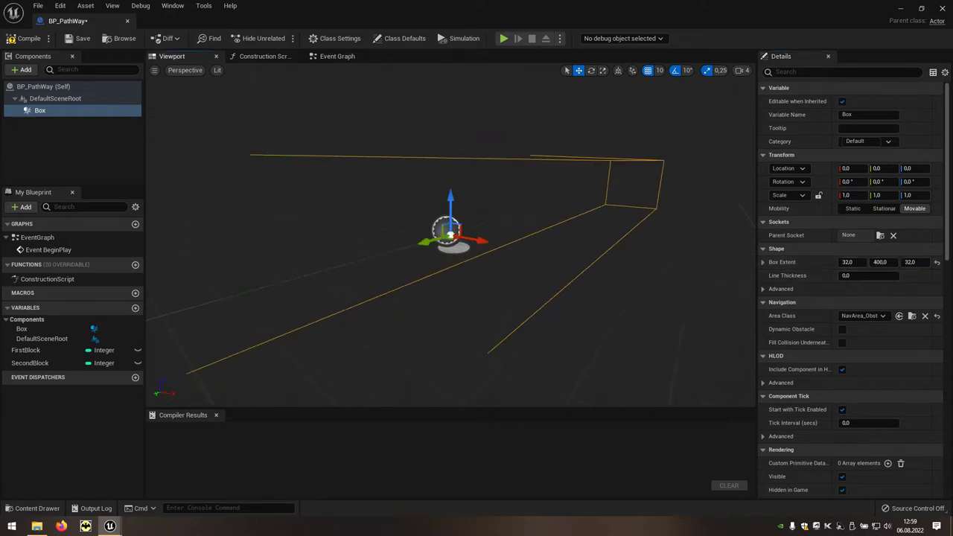
key("f")
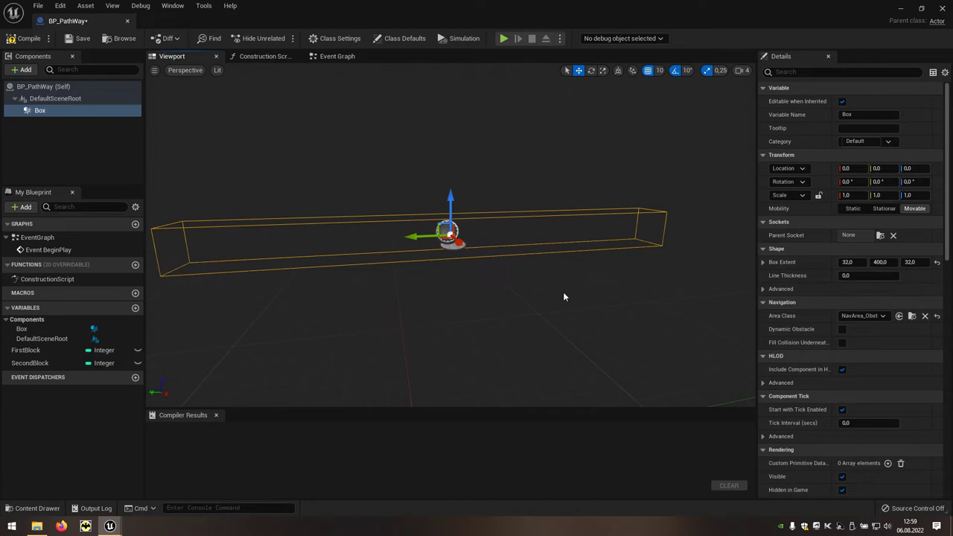
- Set the Box's Location X to 2500 and turn off Hidden in Game
left_click(335, 57)
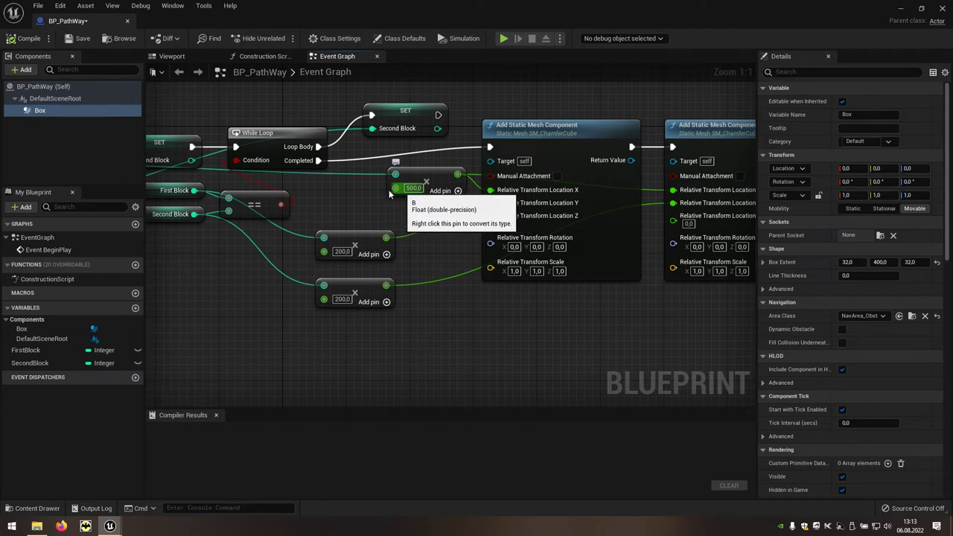
right_click_drag(388, 194, 598, 201)
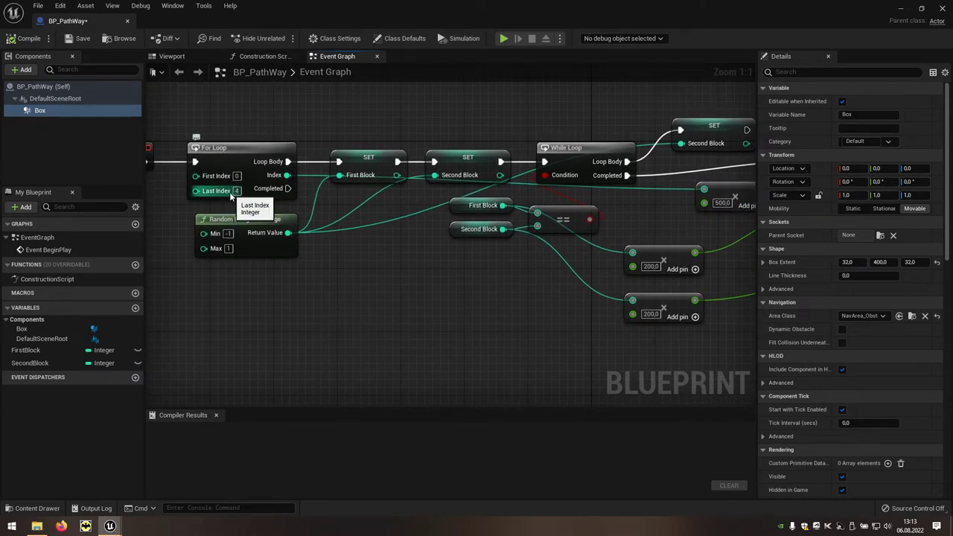
left_click(75, 114)
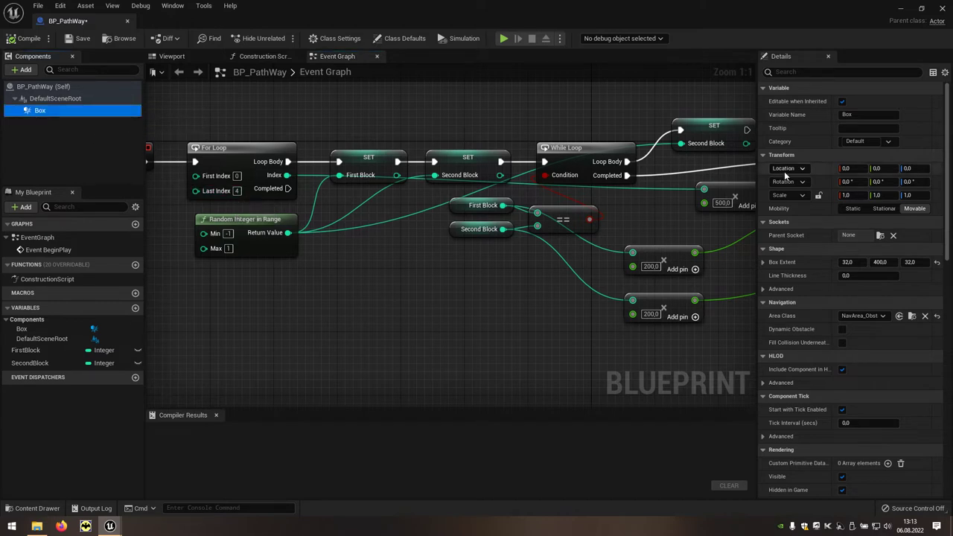
left_click(851, 168)
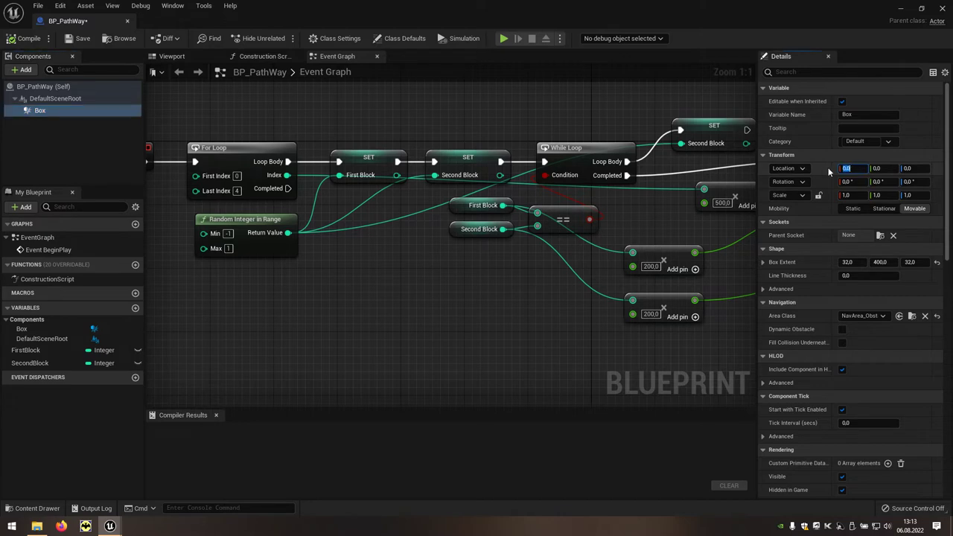
type("2500")
key("Return")
left_click(843, 492)
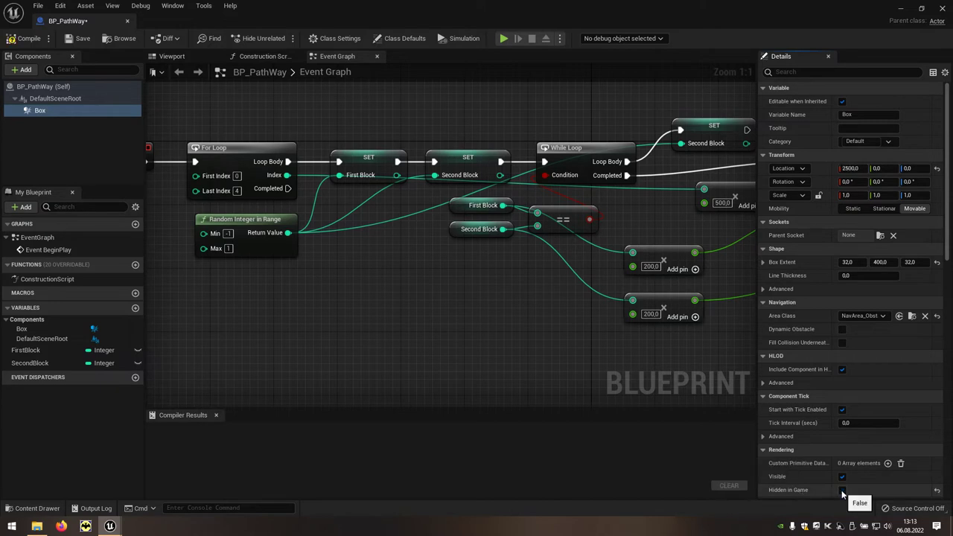
left_click(900, 10)
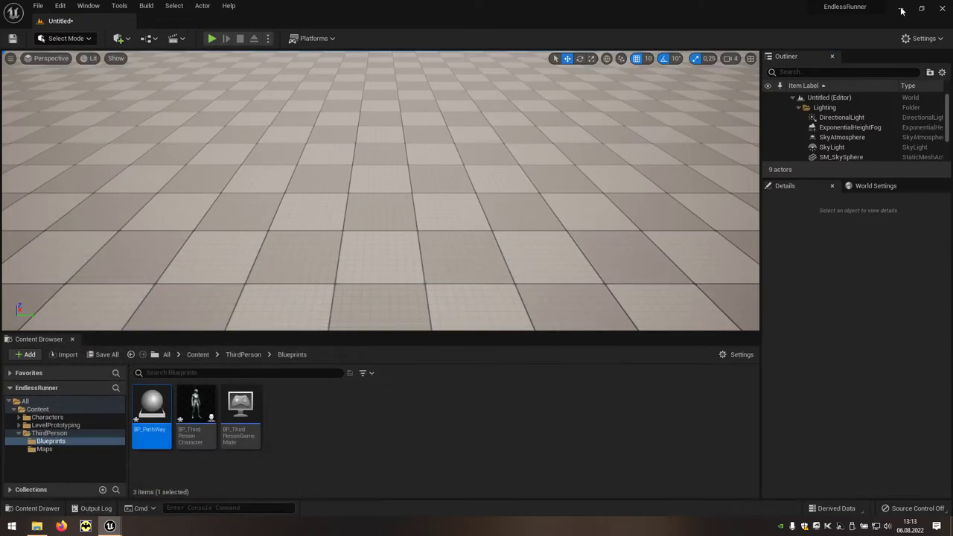
left_click(213, 38)
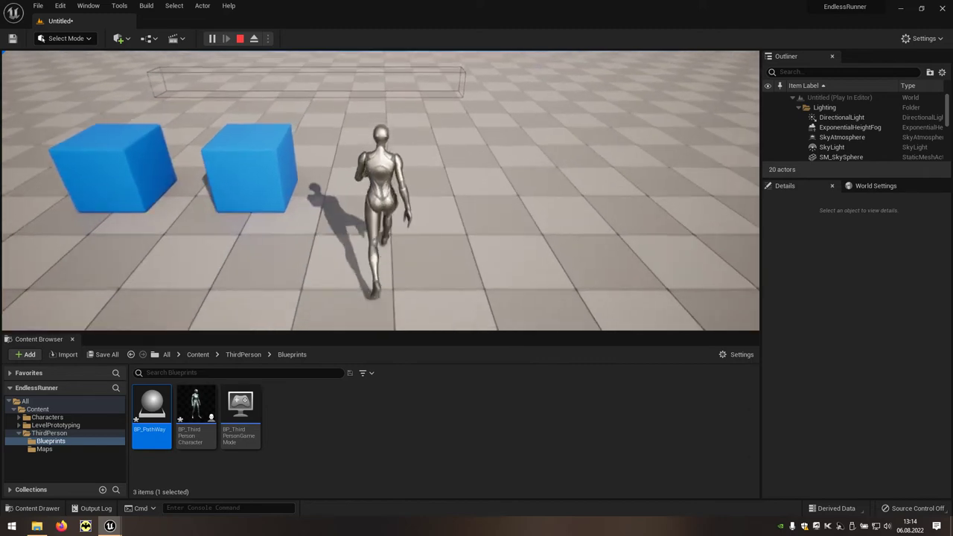
key("Escape")
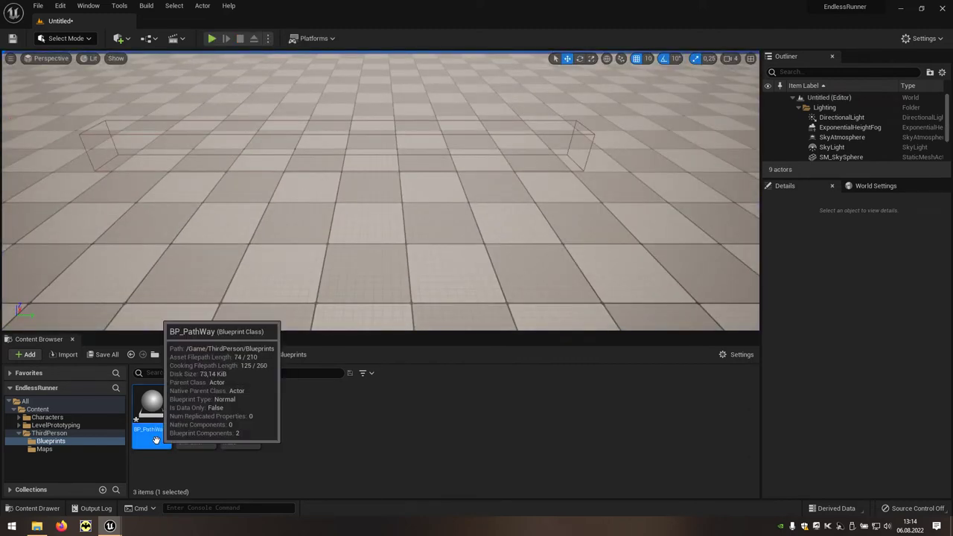
- In BP_PathWay, add an On Component Begin Overlap event for the Box component
double_click(157, 440)
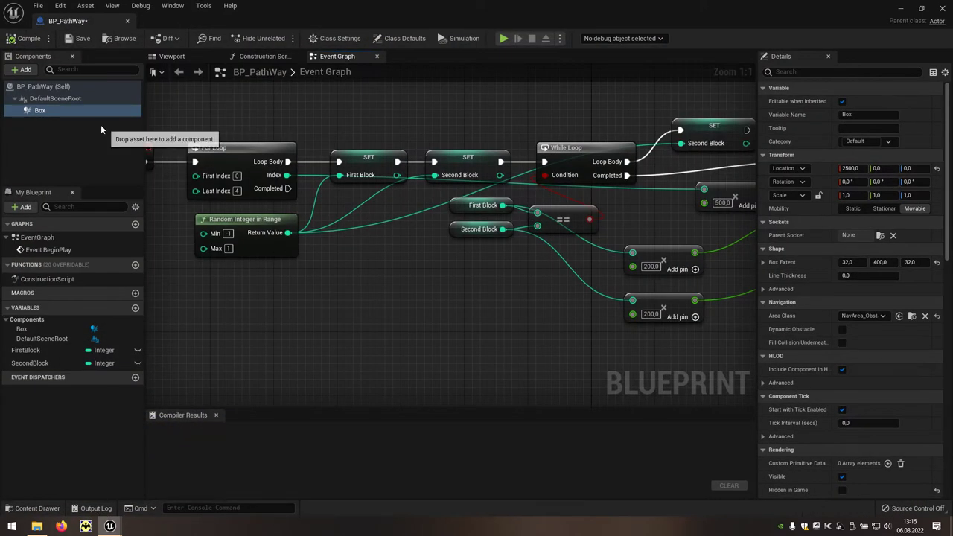
left_click(60, 114)
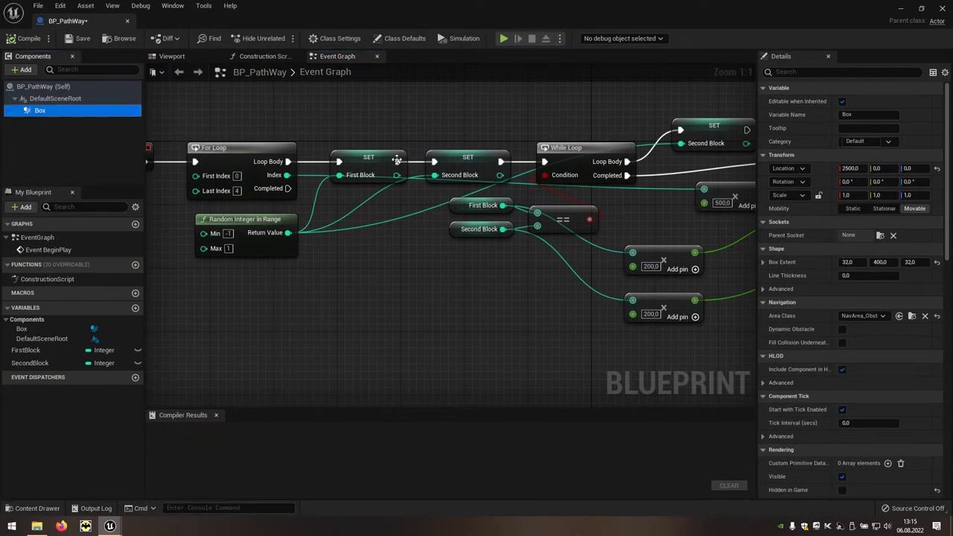
left_click_drag(946, 191, 949, 421)
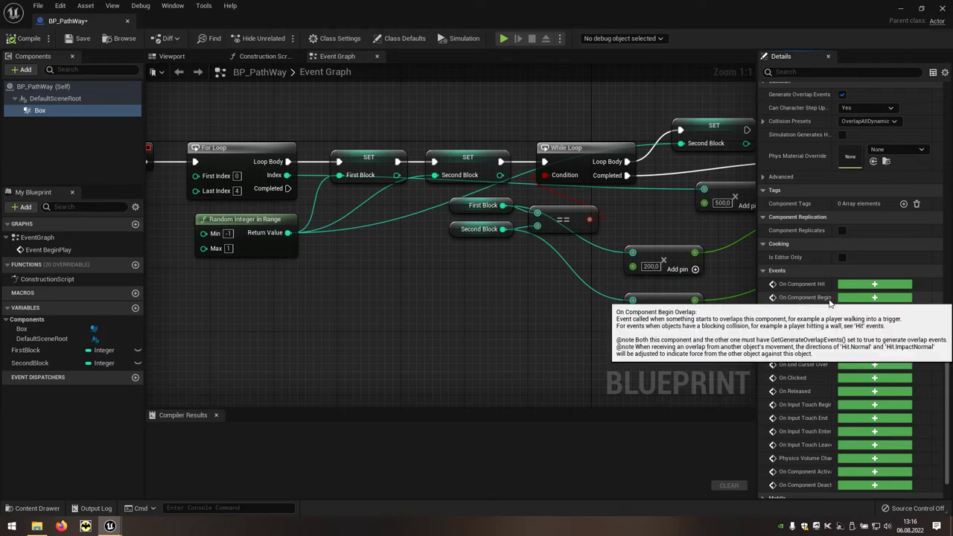
left_click_drag(832, 298, 855, 298)
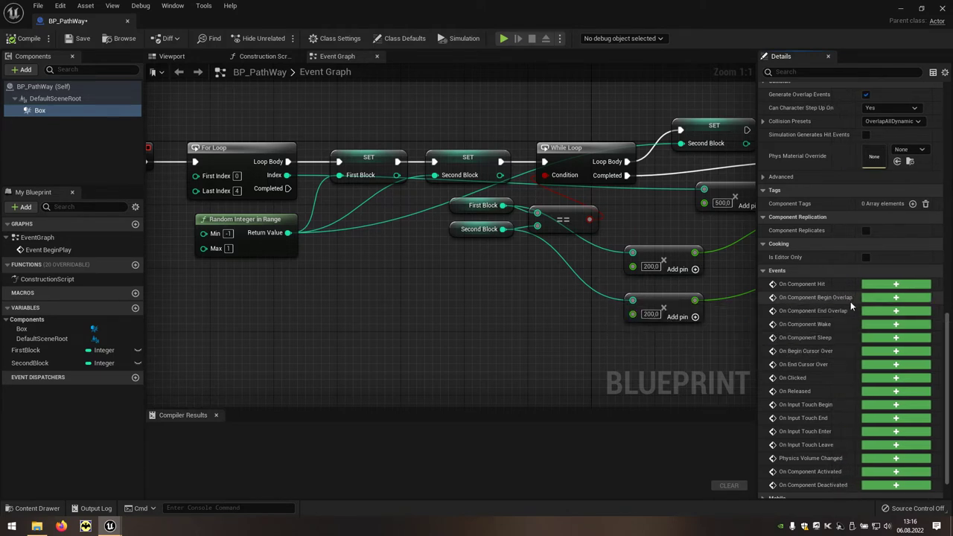
left_click(869, 298)
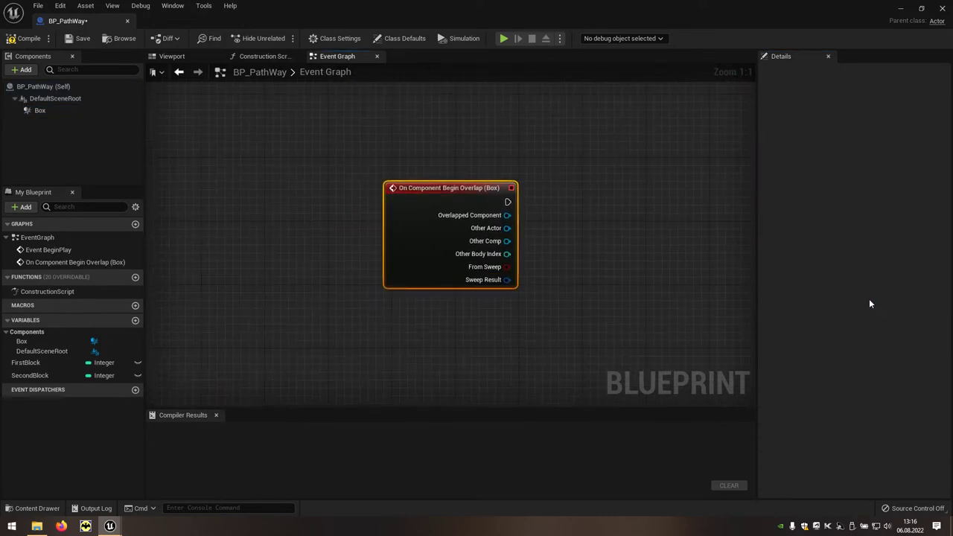
- Select BP_ThirdPersonCharacter in the Content Browser and restore the Blueprint editor to full screen
left_click(923, 10)
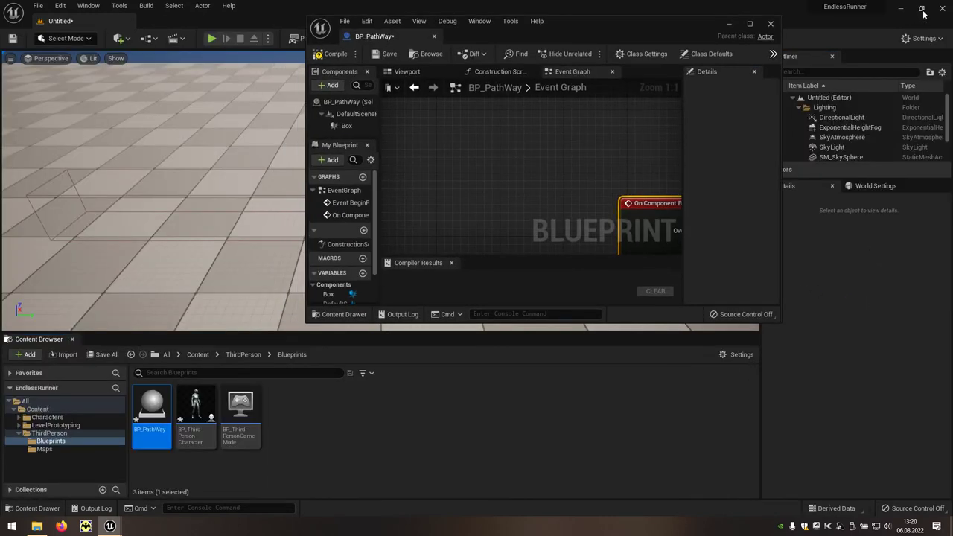
left_click(206, 432)
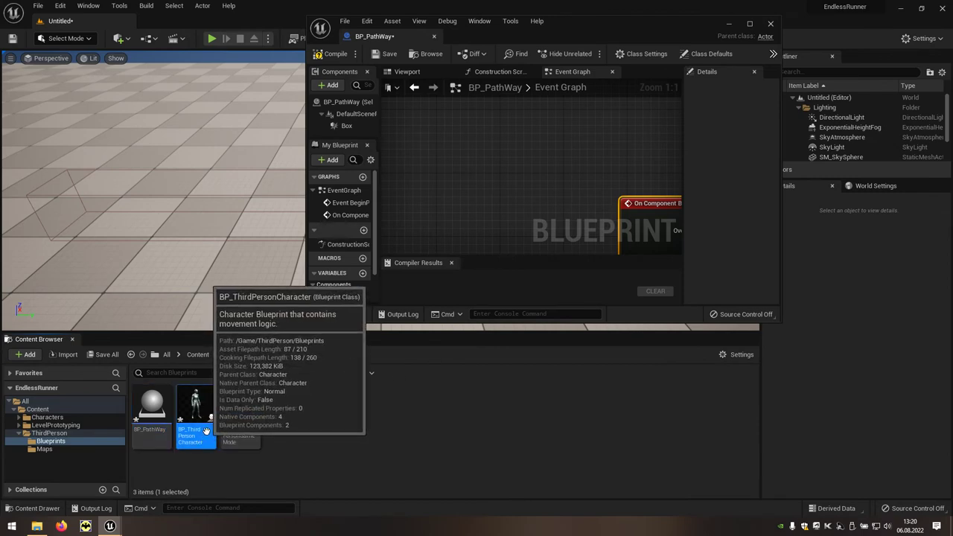
left_click(749, 24)
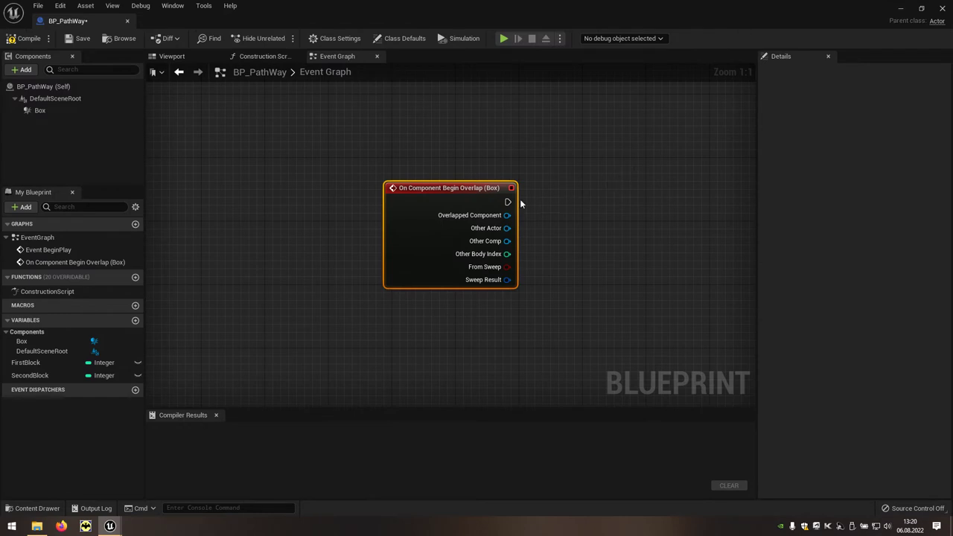
- Add a Cast To BP_ThirdPersonCharacter node after the overlap event
left_click_drag(508, 202, 557, 195)
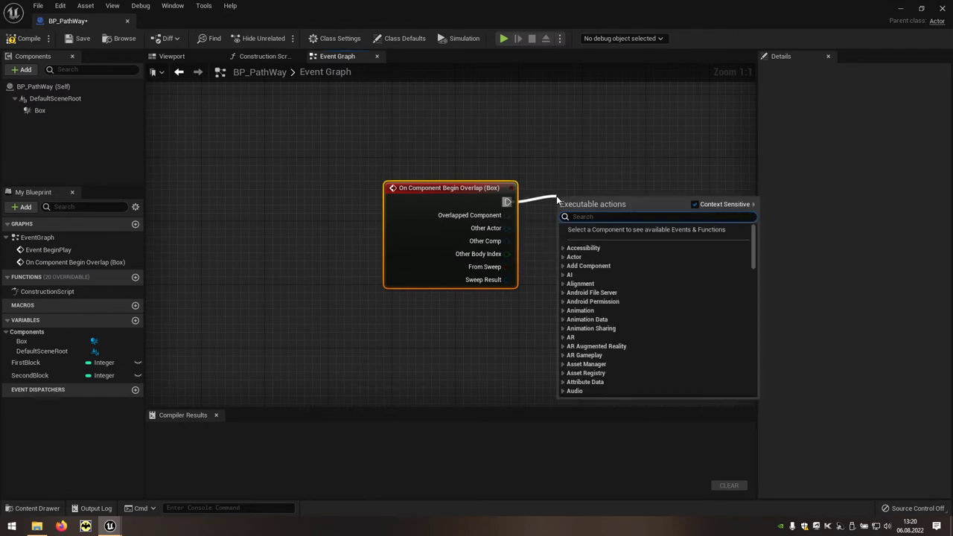
type("castto")
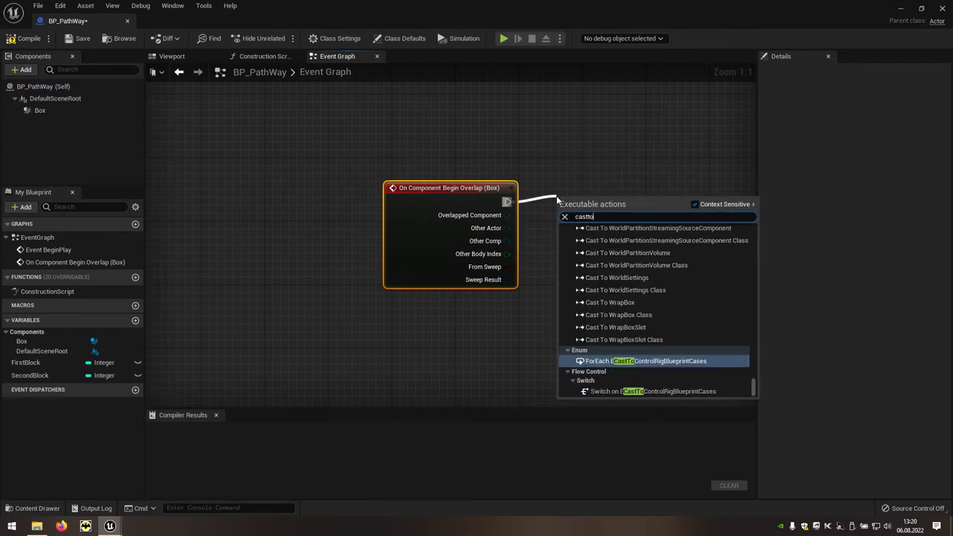
type(" B")
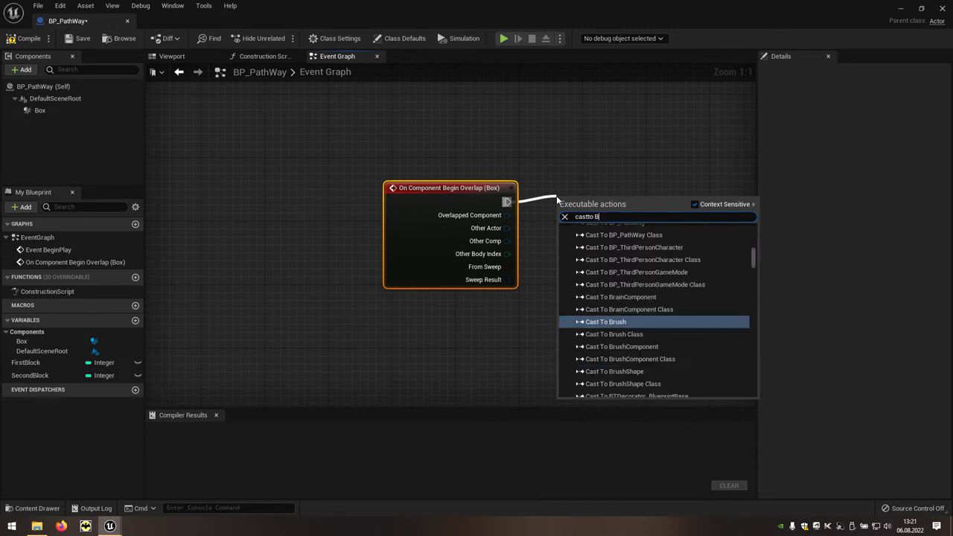
type("P_")
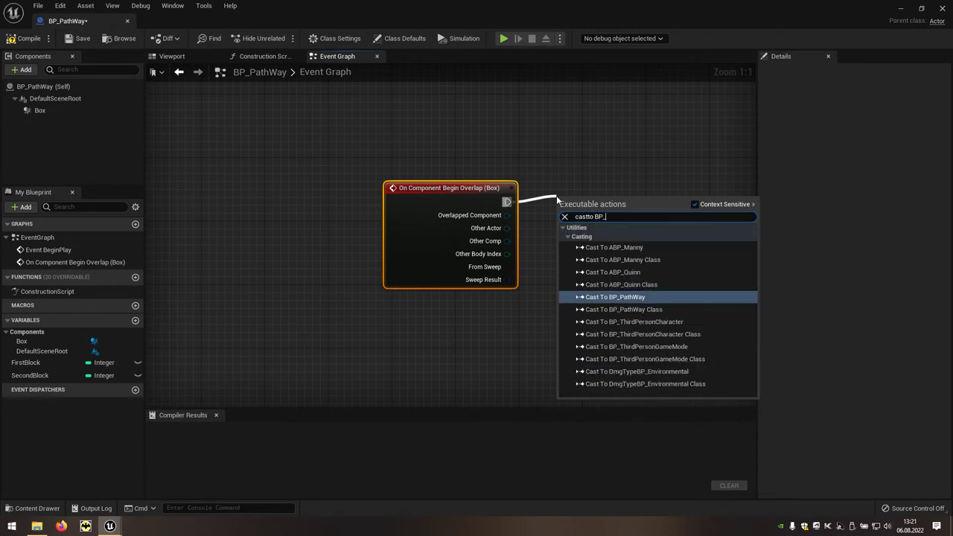
type("thi")
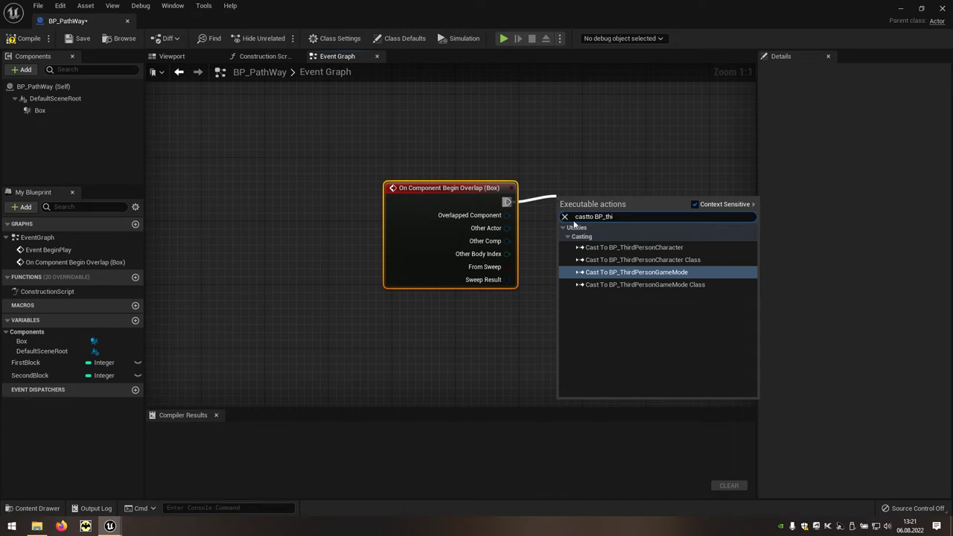
left_click(659, 248)
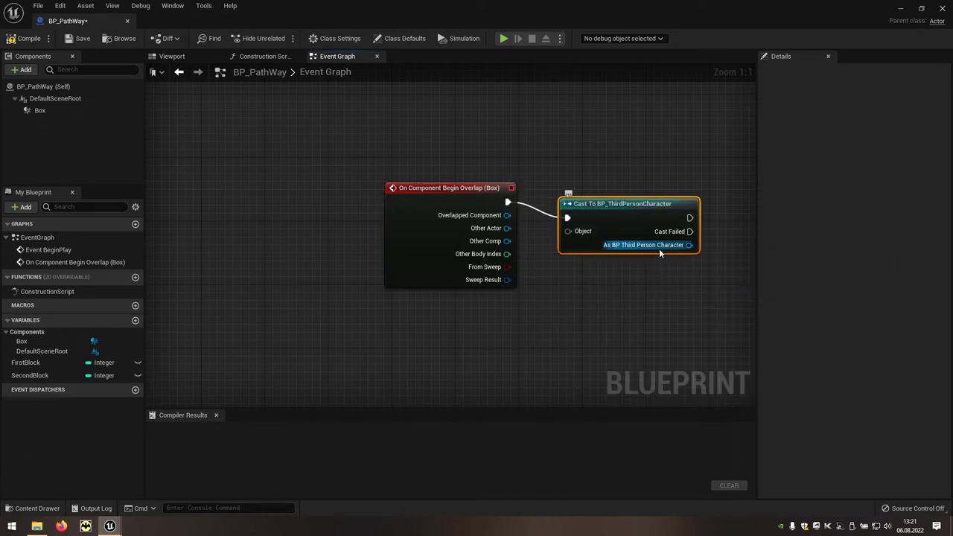
left_click_drag(622, 205, 609, 190)
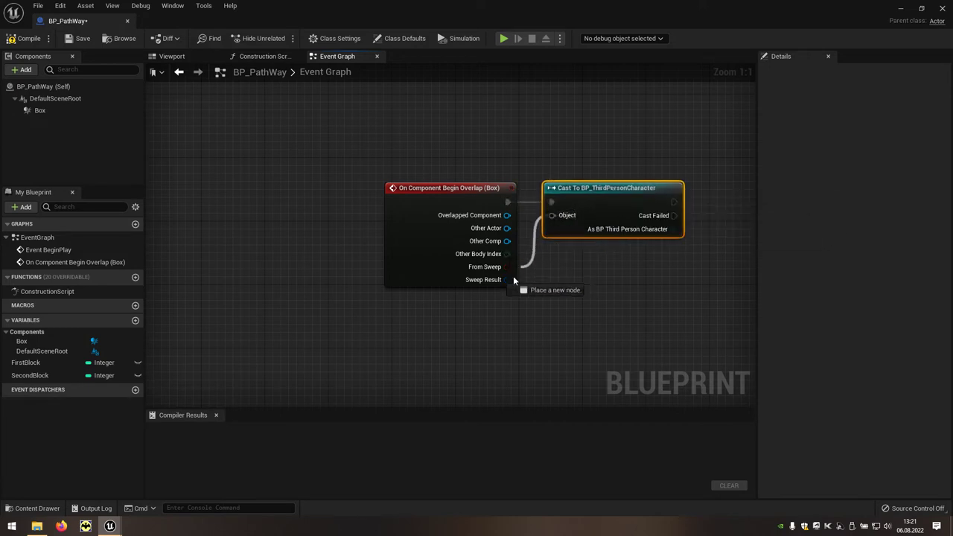
- Feed Get Player Pawn into the cast's Object input and tidy the graph
left_click_drag(551, 215, 488, 313)
type("get")
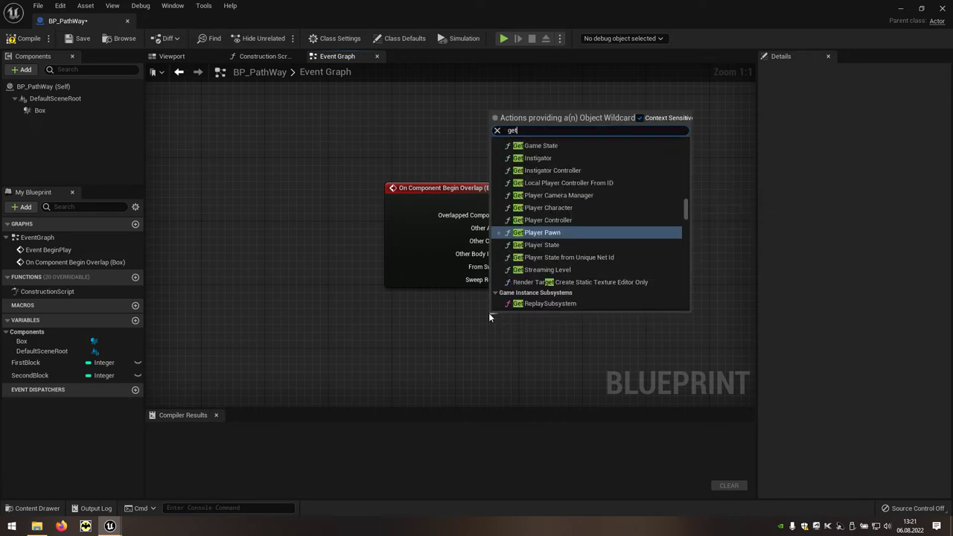
type("play")
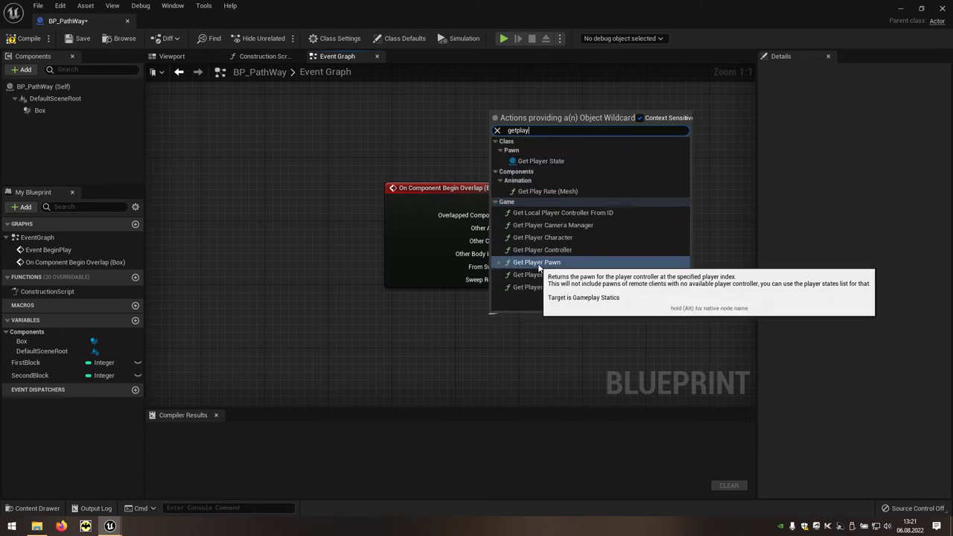
left_click(555, 265)
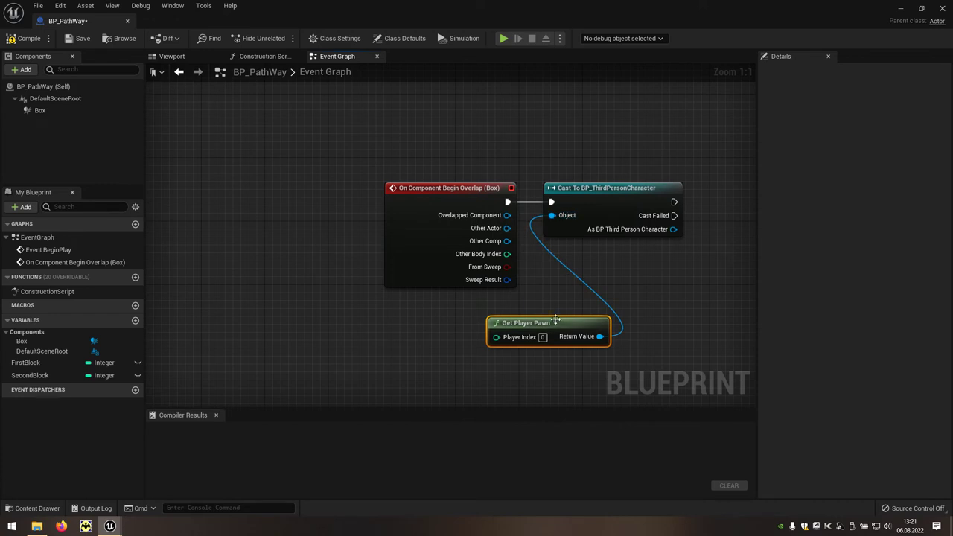
left_click_drag(558, 321, 463, 305)
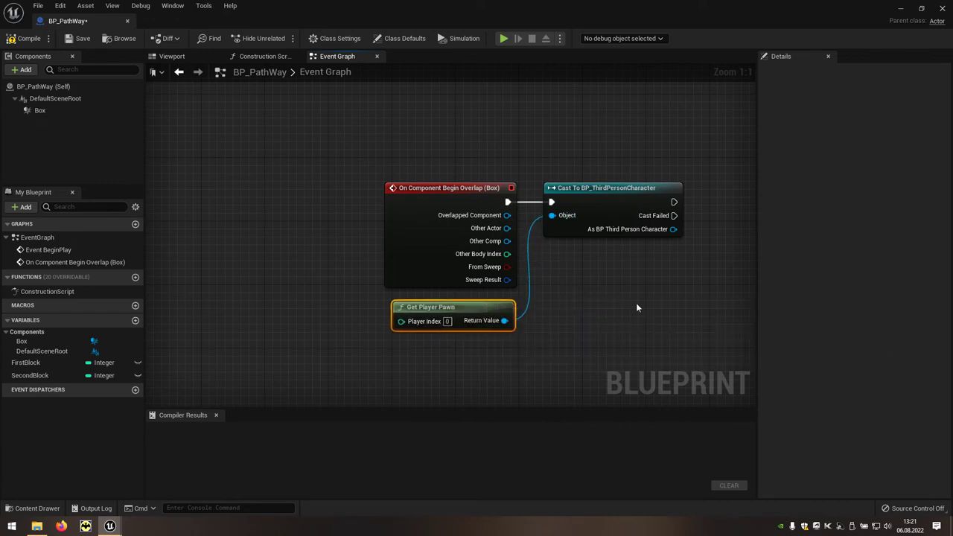
right_click_drag(648, 307, 530, 310)
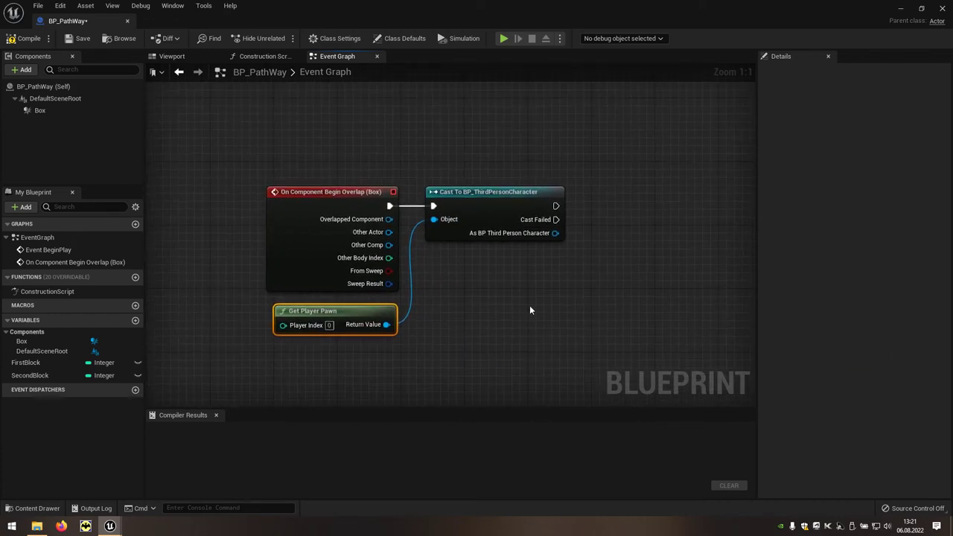
left_click(921, 9)
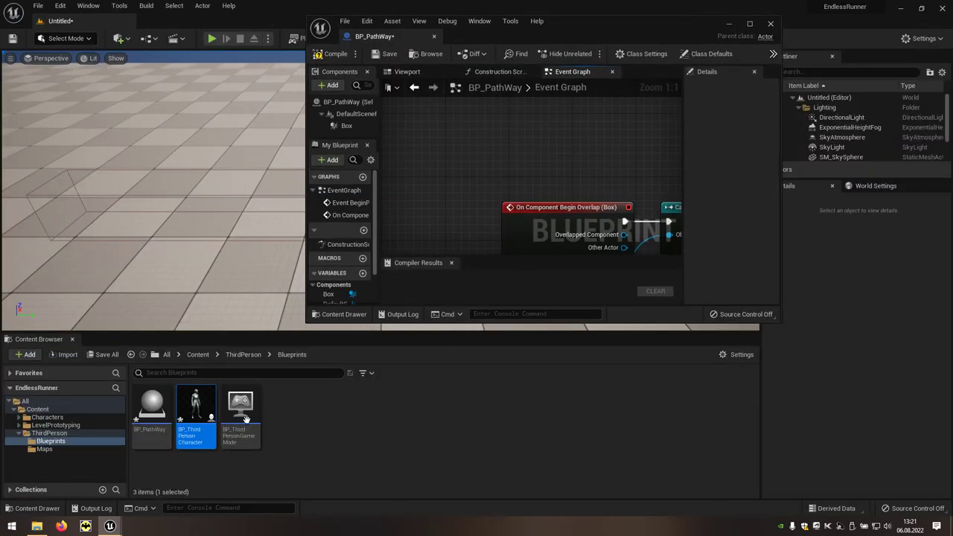
- Review BP_ThirdPersonCharacter's GamePlay setup full screen, then switch back to the BP_PathWay graph
double_click(205, 429)
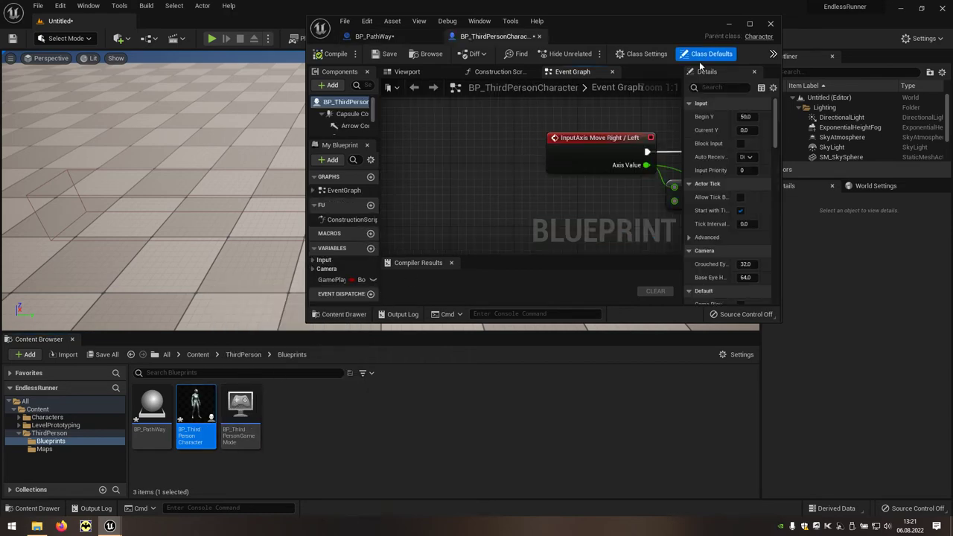
left_click(750, 24)
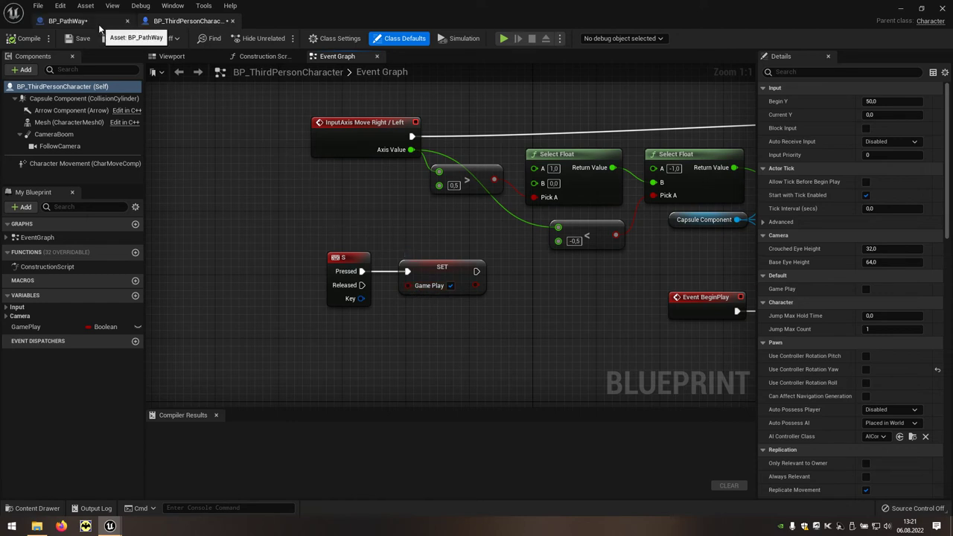
left_click(73, 26)
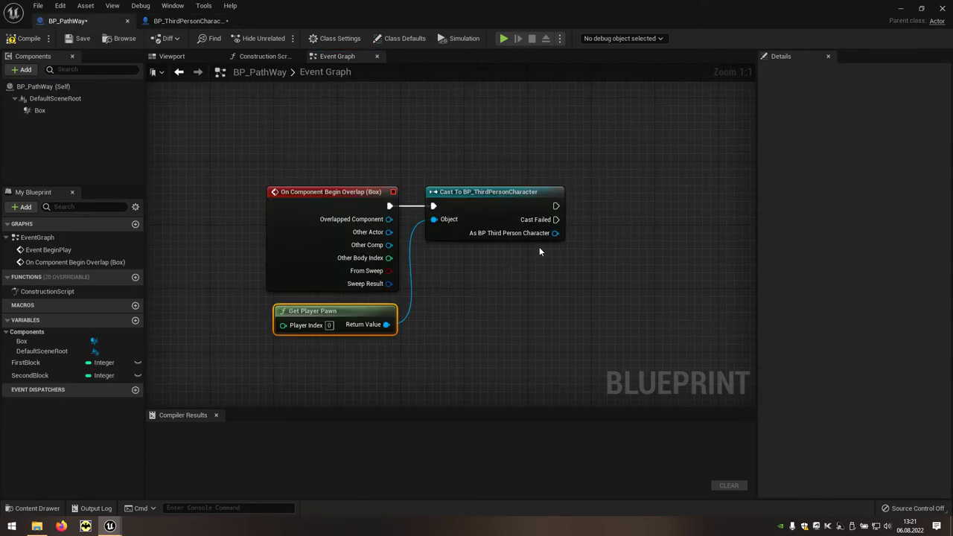
- Add a SET Game Play node targeting the cast character after a successful cast
left_click_drag(554, 233, 598, 242)
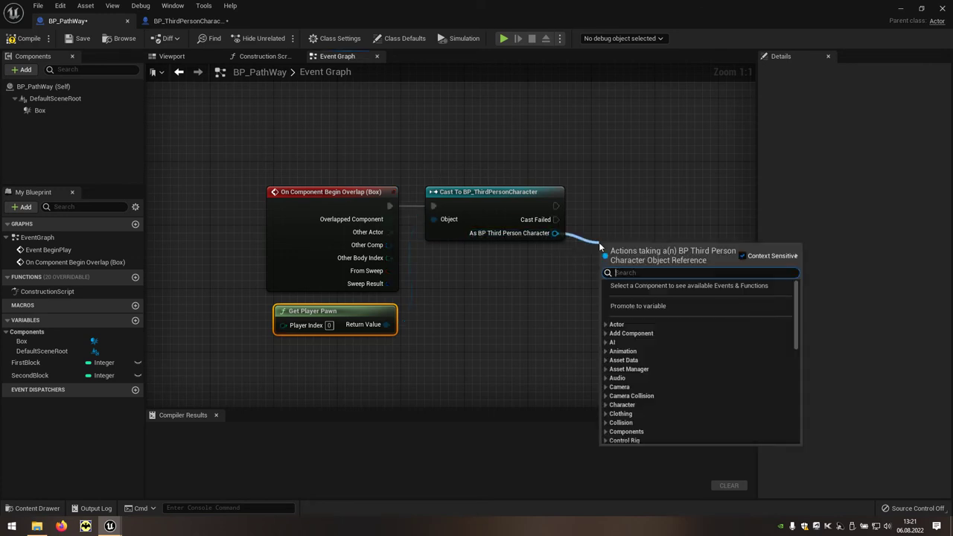
type("s")
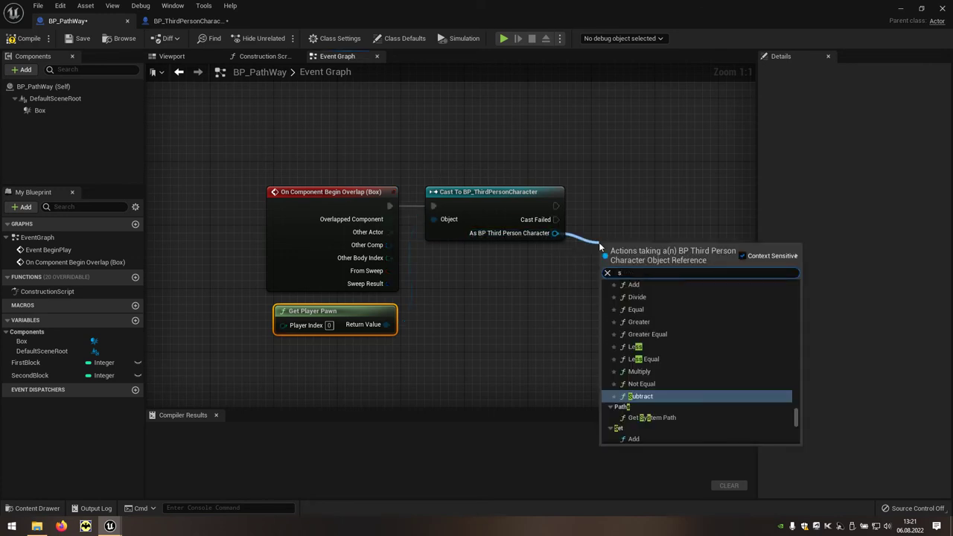
type("et game")
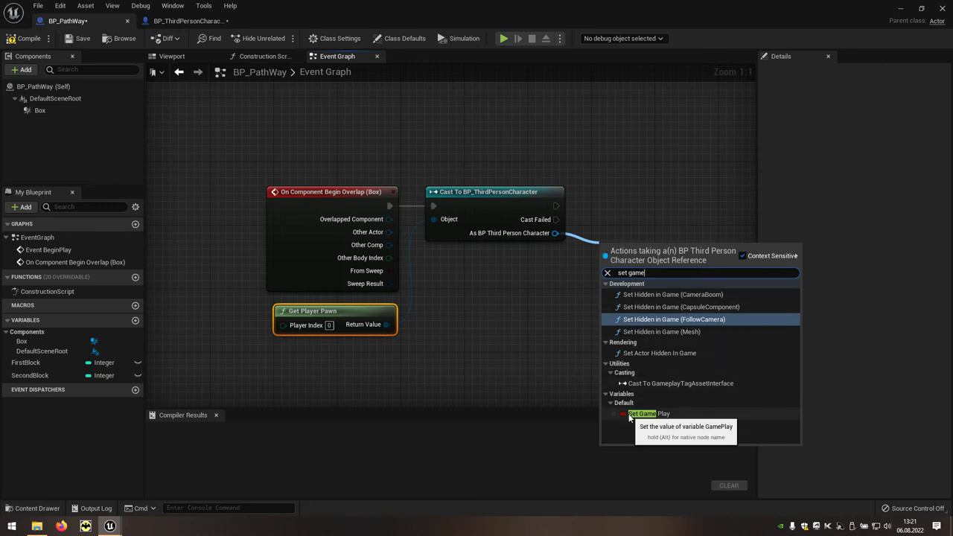
left_click(658, 415)
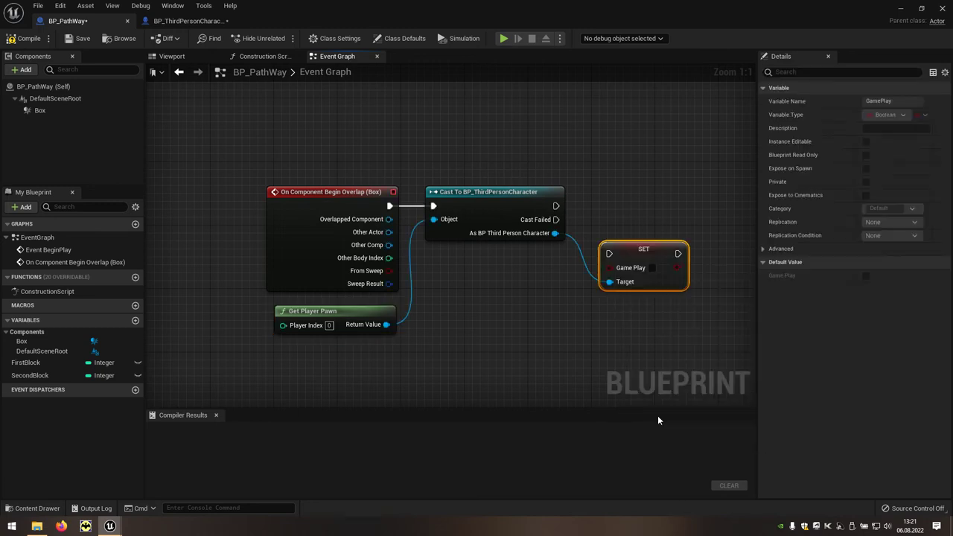
mouse_move(632, 248)
left_mouse_down()
mouse_move(632, 190)
mouse_move(634, 198)
mouse_move(556, 206)
left_mouse_up()
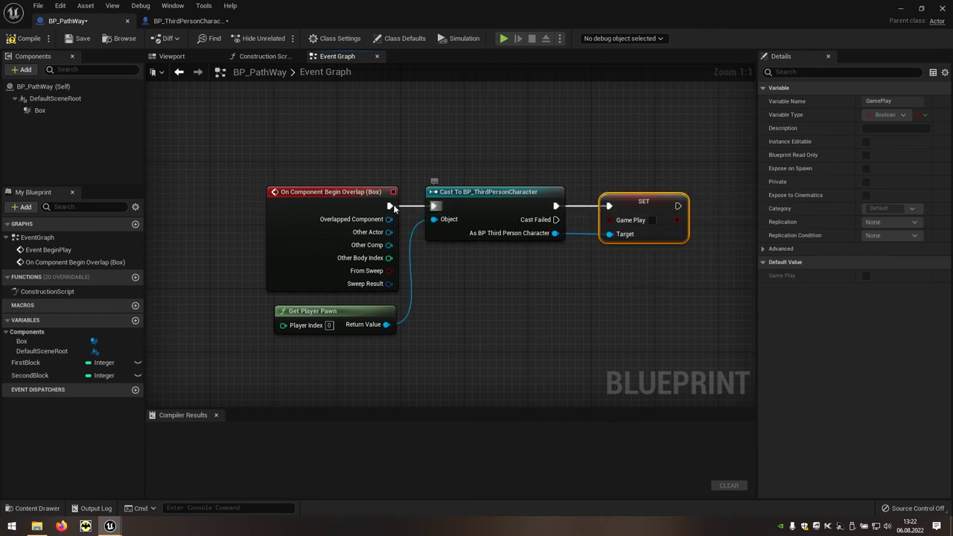
left_click(57, 110)
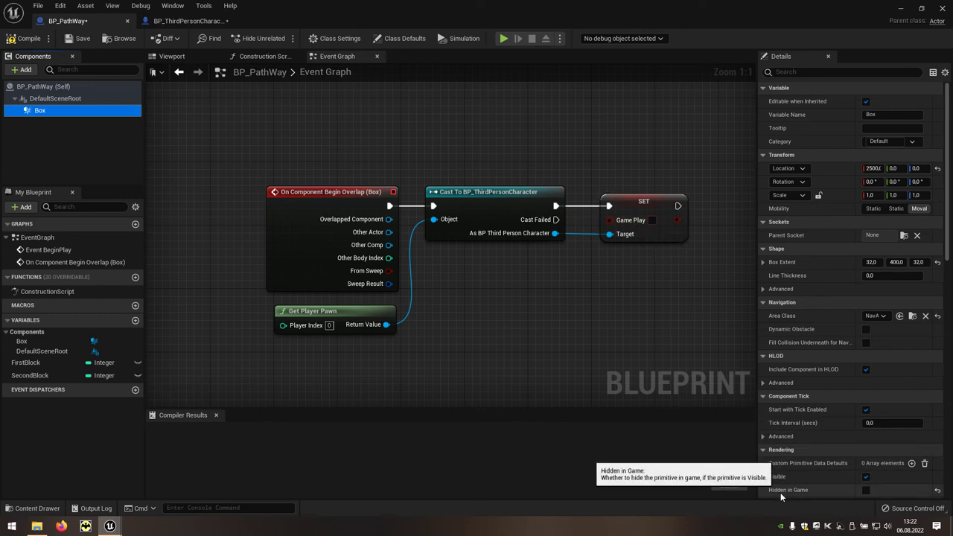
- Turn Hidden in Game back on for the Box, close the editor, and play-test the level
left_click(865, 490)
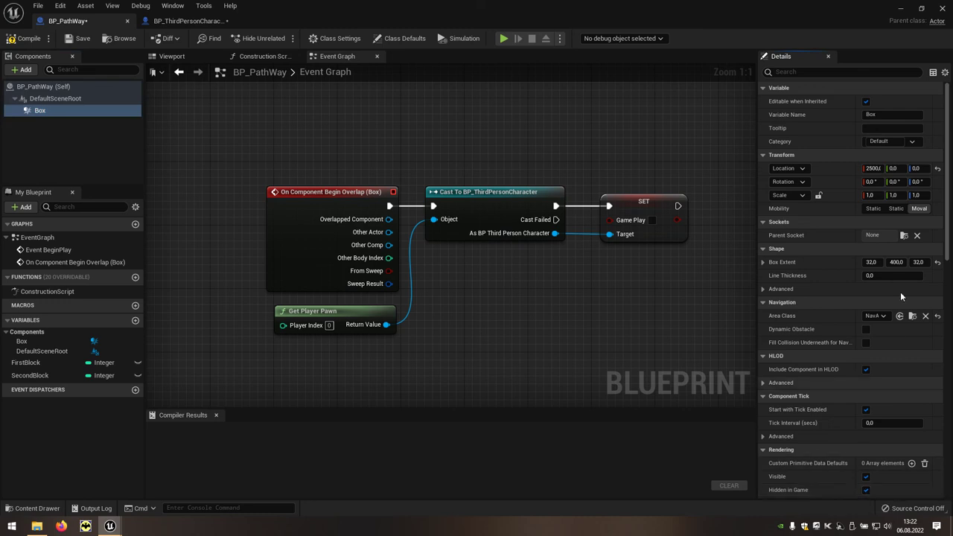
left_click(941, 9)
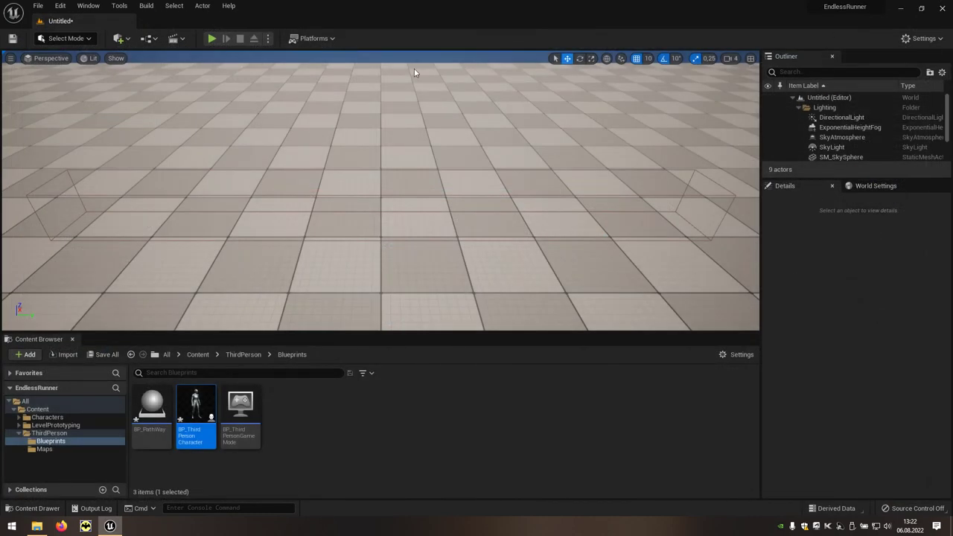
left_click(211, 39)
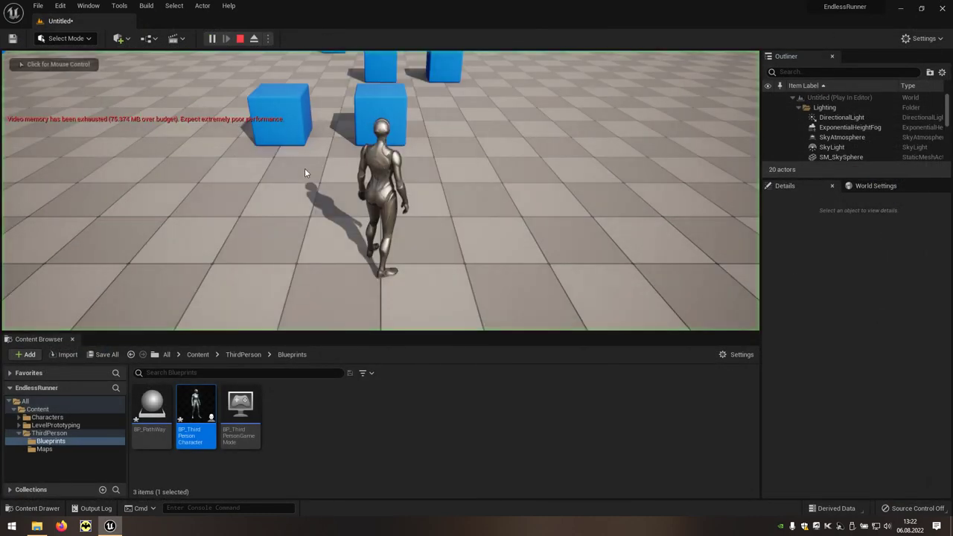